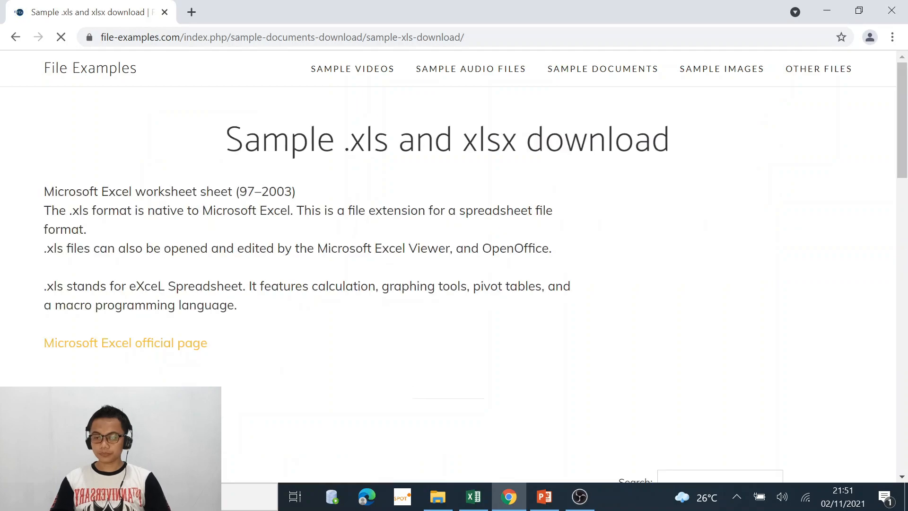
- Review the sample XLSX downloads on the page and check the file download folder for file_example_XLSX_5000.xlsx
scroll(547, 278, "down", 15)
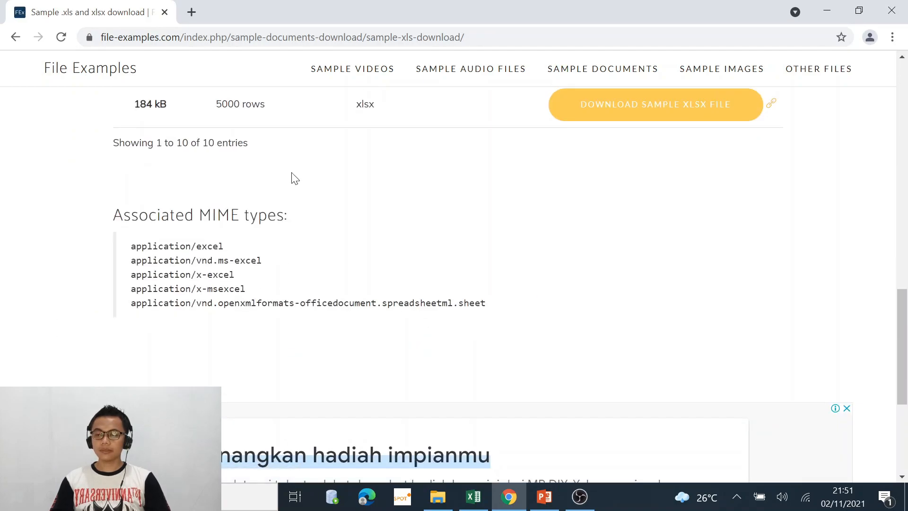
scroll(423, 213, "up", 3)
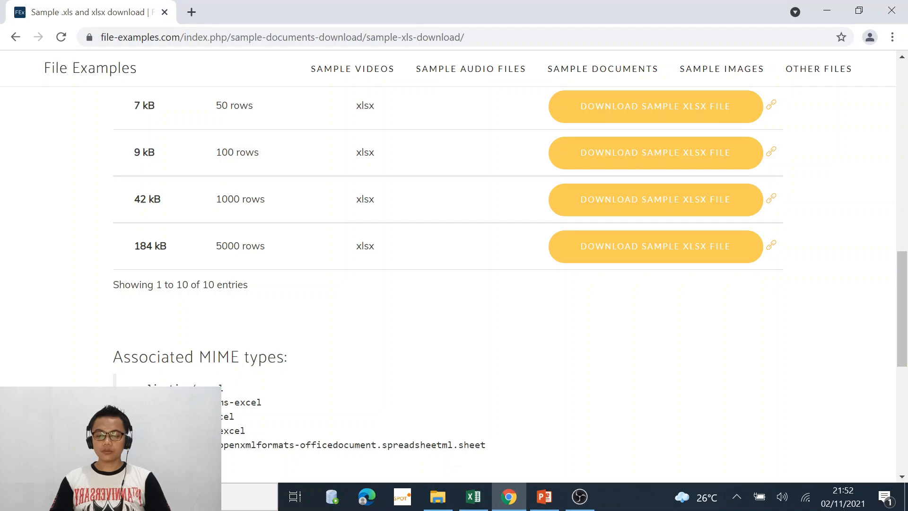
mouse_move(442, 507)
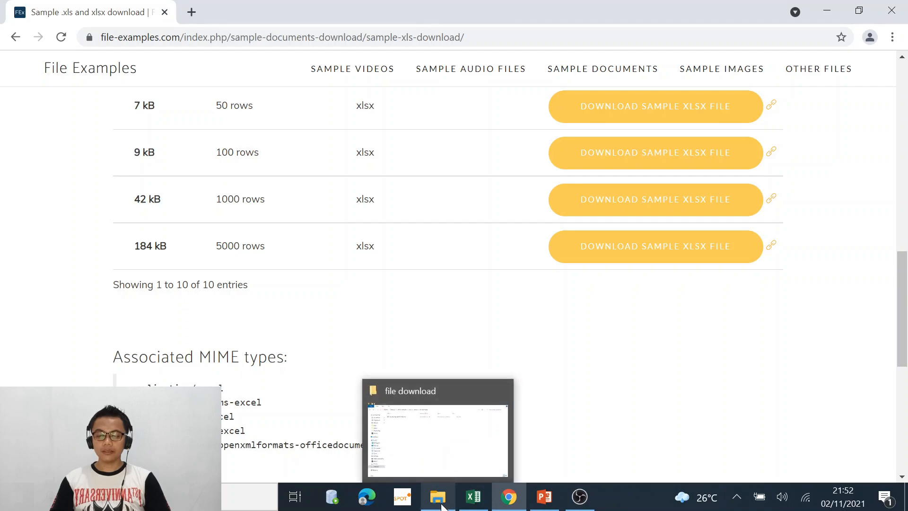
left_click(437, 506)
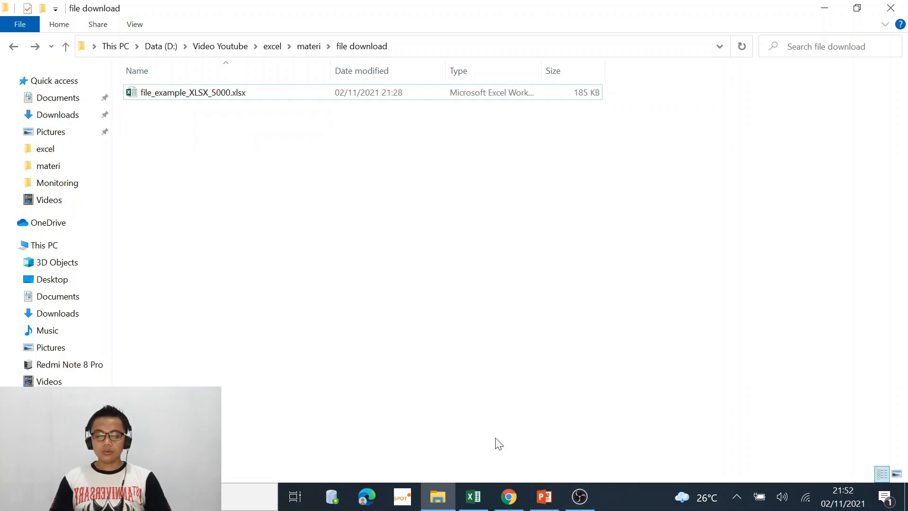
left_click(831, 11)
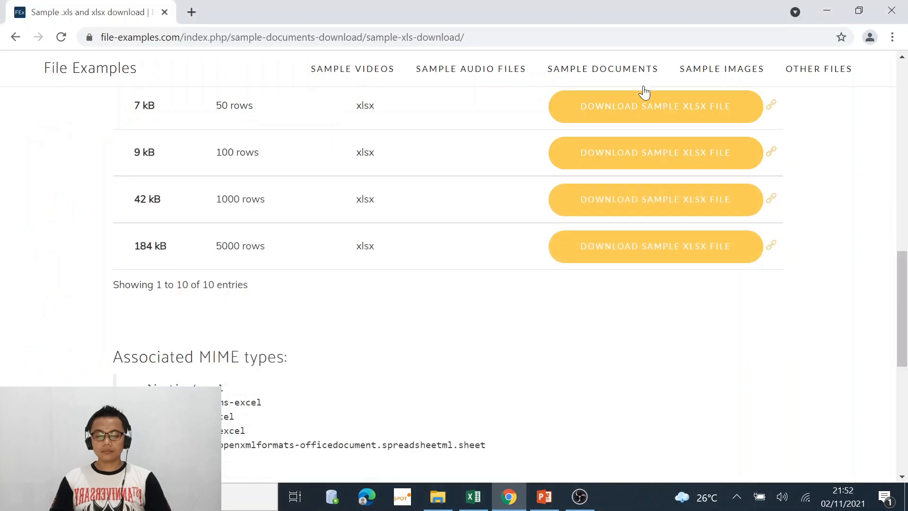
- Switch to Excel and view the Quick Access Toolbar customization options
left_click(473, 497)
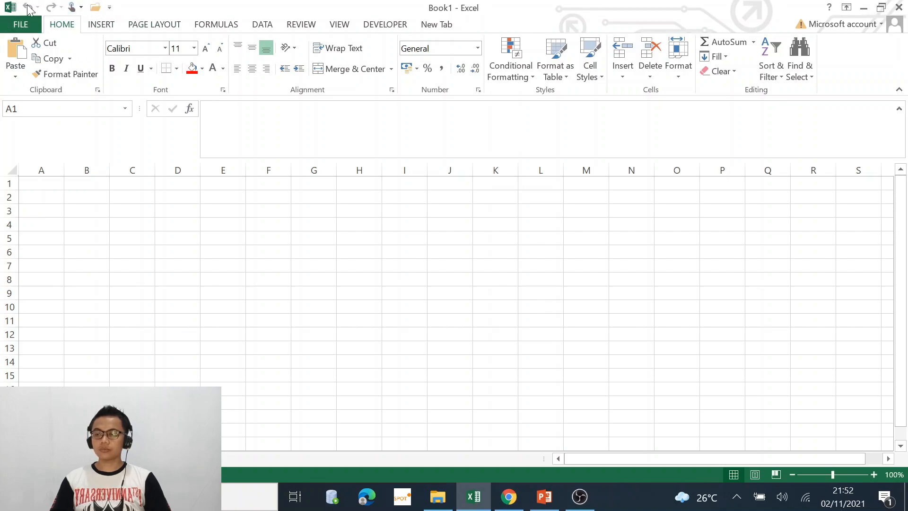
left_click(109, 7)
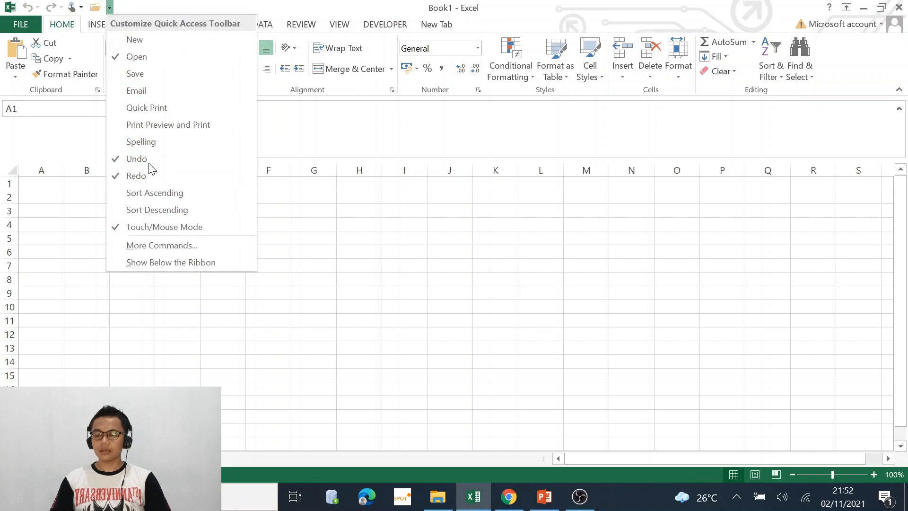
left_click(393, 261)
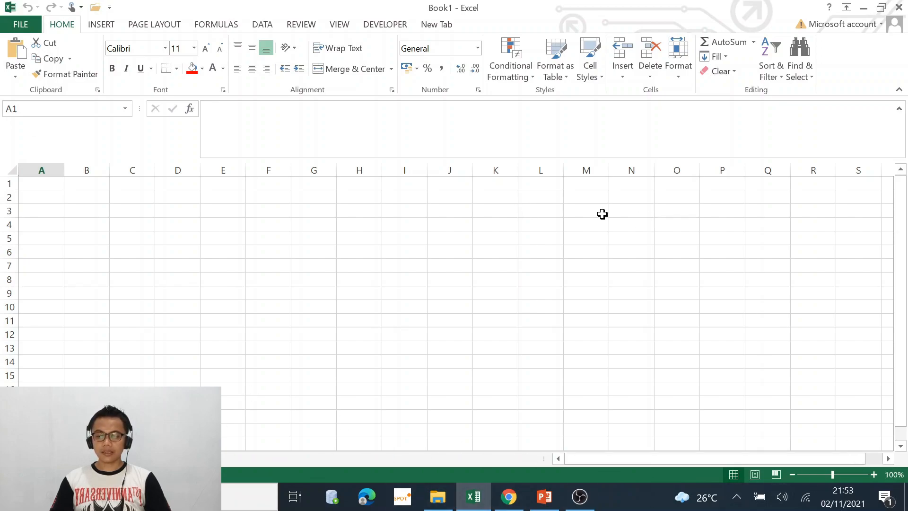
- Show the worksheet's cell area by selecting J2:S16, a full-width block from A2, and single cells A1 through D1
left_click_drag(459, 202, 846, 393)
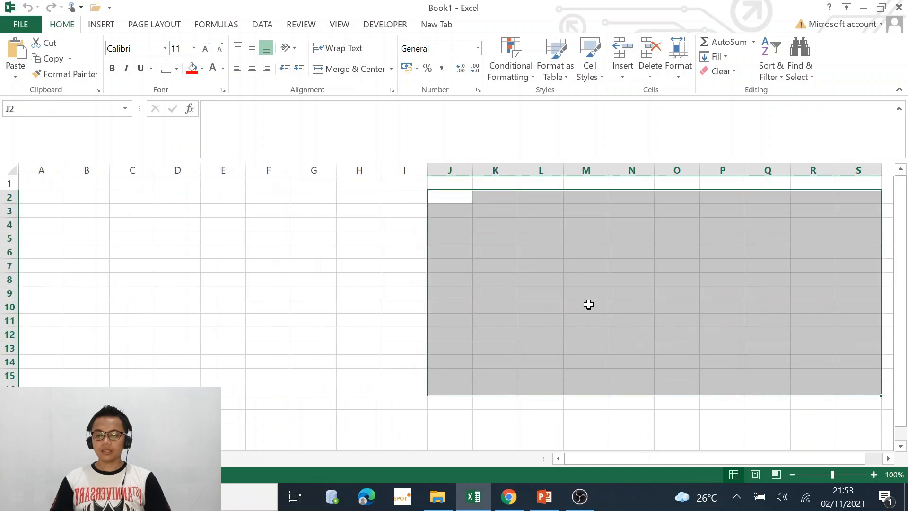
left_click_drag(47, 195, 883, 413)
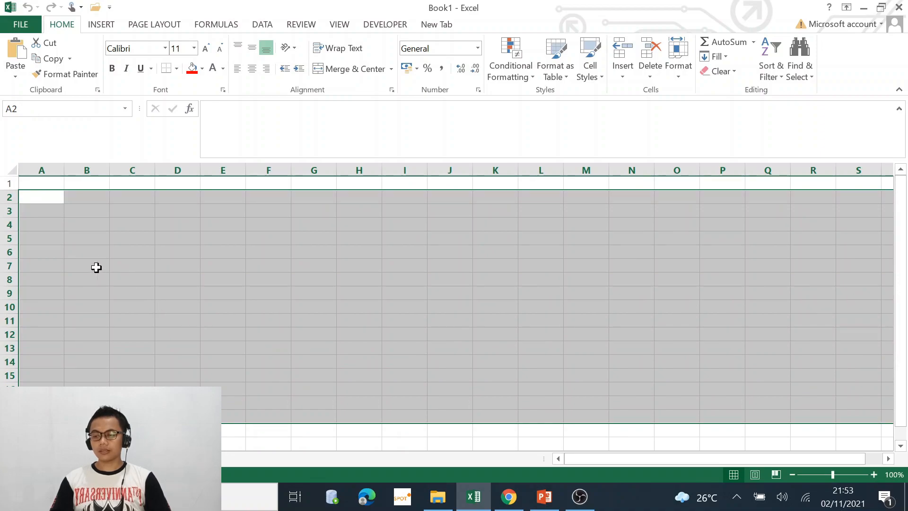
left_click(119, 276)
left_click(43, 187)
left_click(87, 184)
left_click(121, 183)
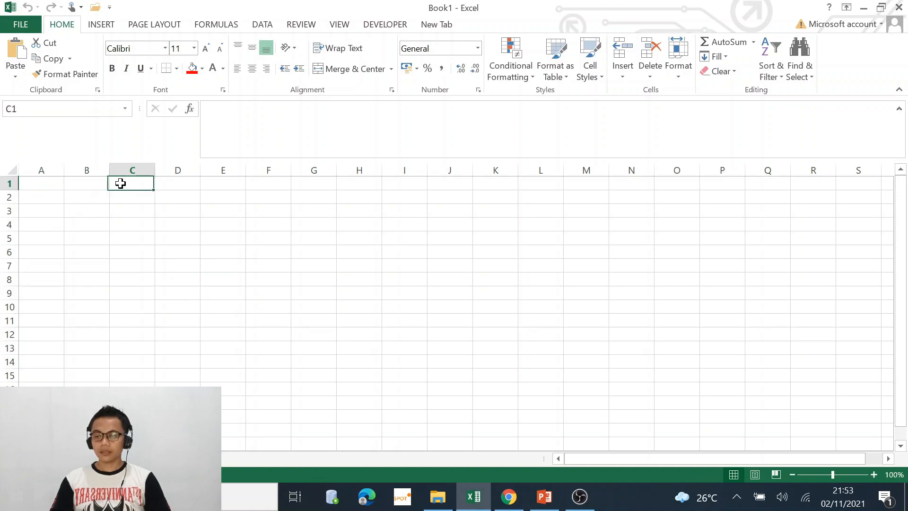
left_click(175, 187)
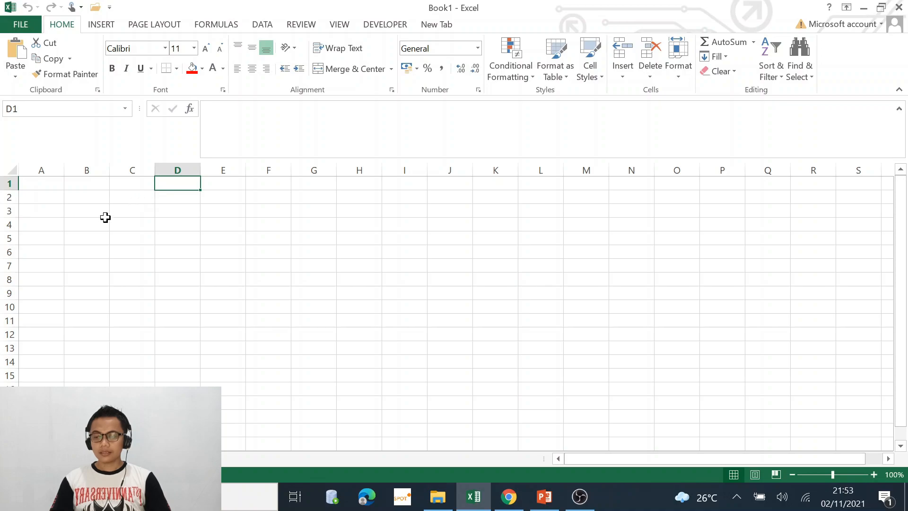
- Fill cell C3 with red and highlight its column C and row 3
left_click(134, 210)
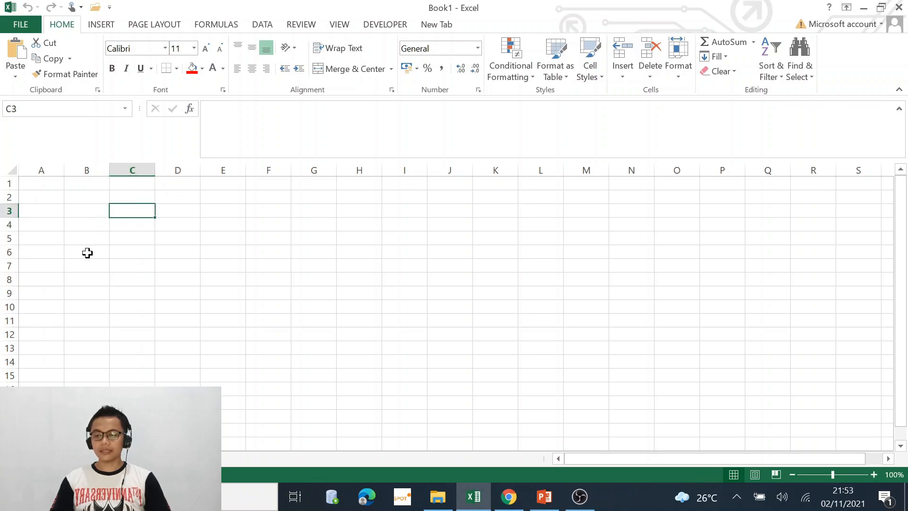
left_click(192, 67)
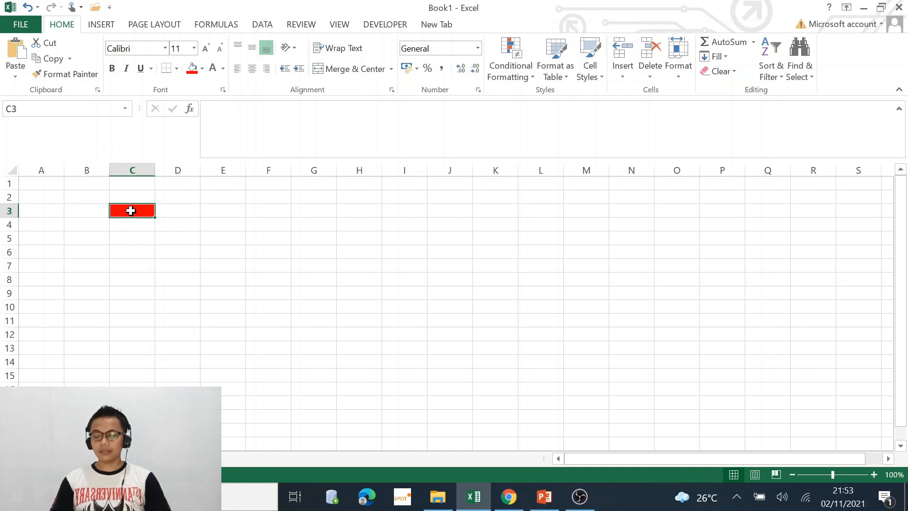
left_click(132, 170)
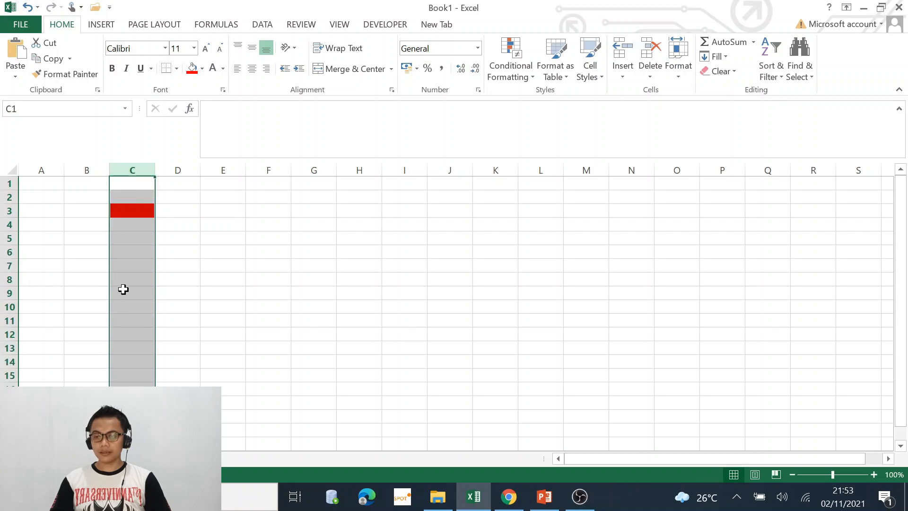
left_click(5, 213)
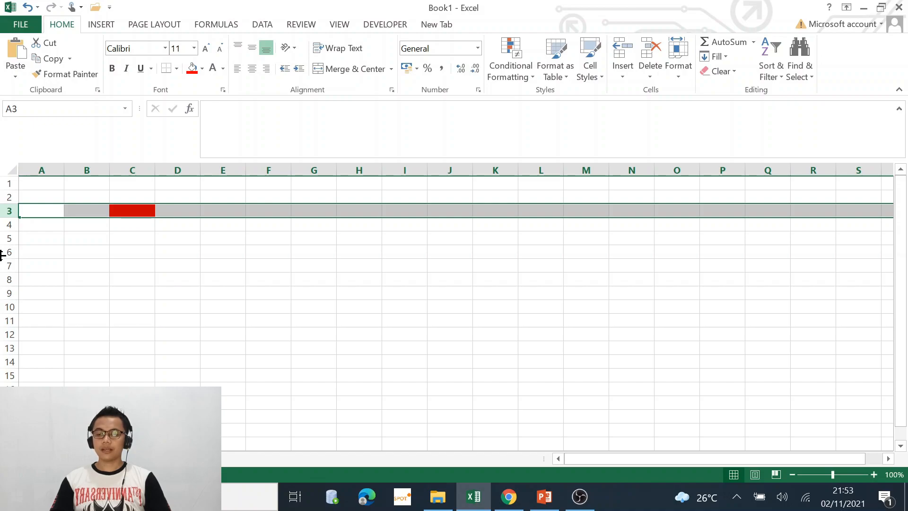
- Fill cell E6 with red and point out its column, row and cell reference
left_click(222, 250)
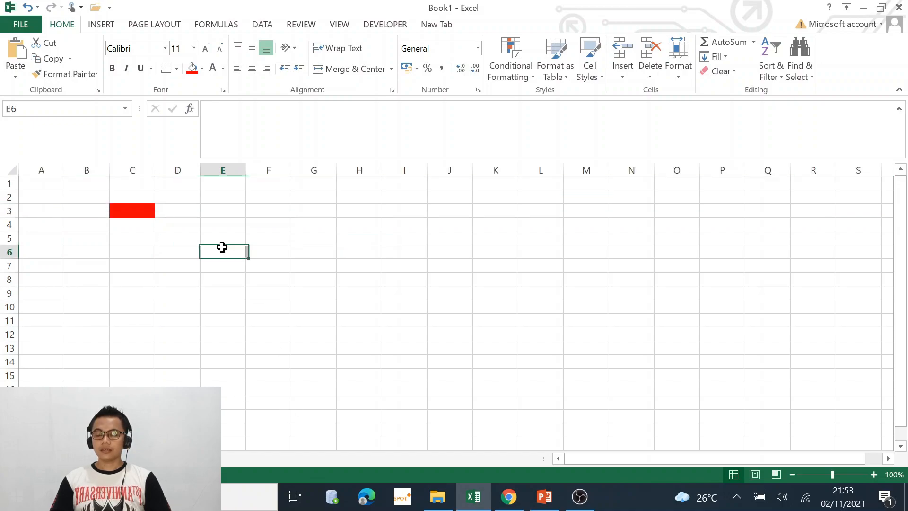
left_click(192, 68)
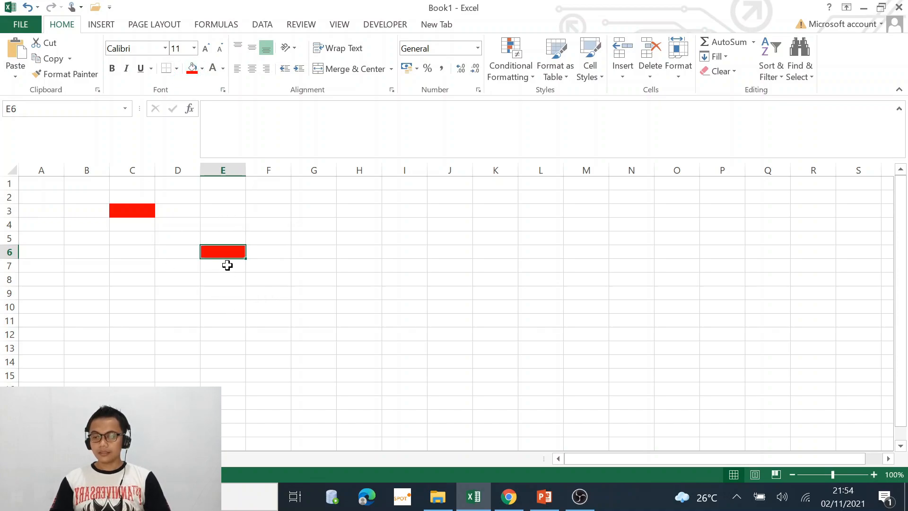
left_click(236, 170)
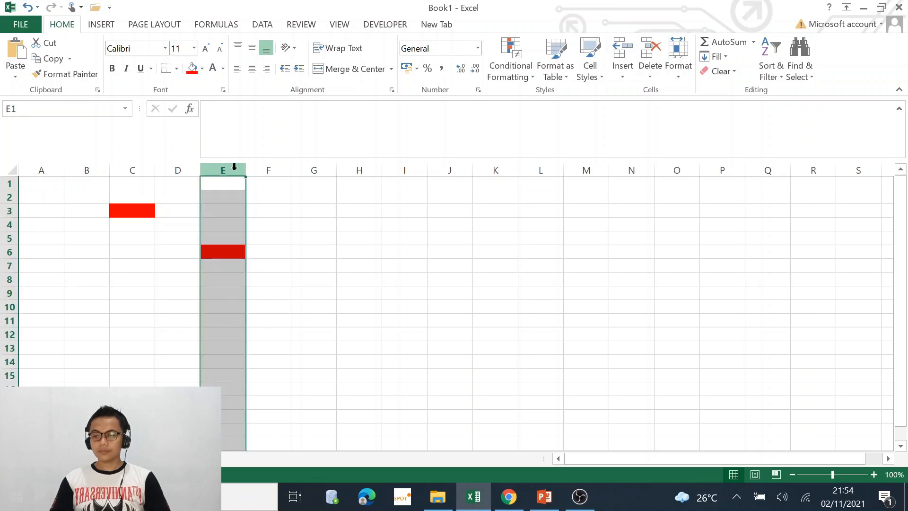
left_click(2, 255)
left_click(227, 252)
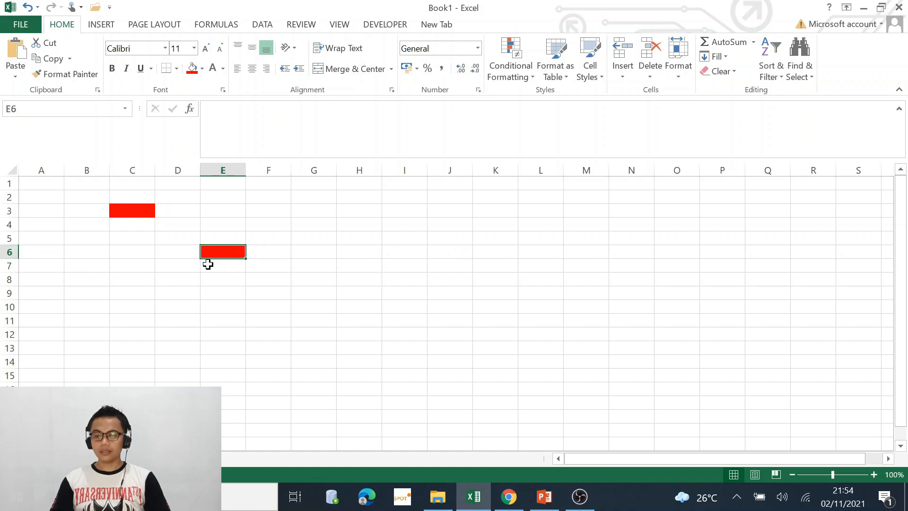
left_click(12, 108)
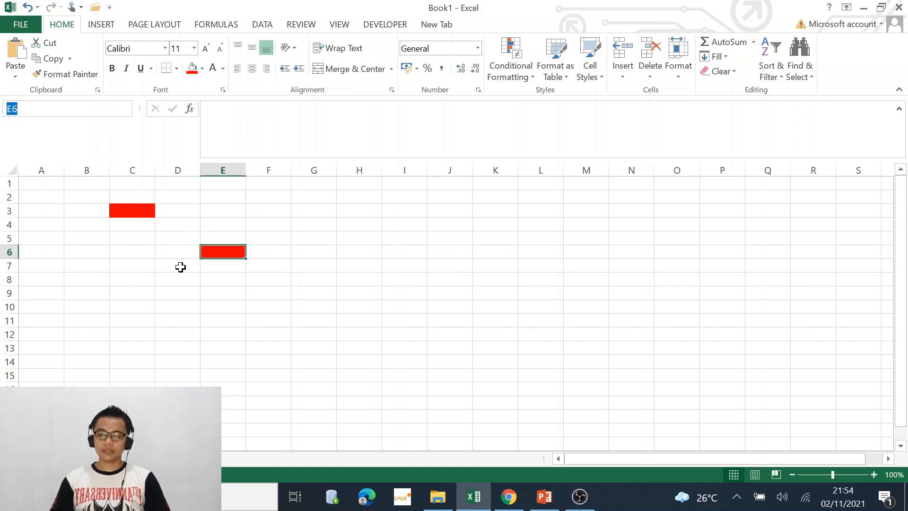
left_click(321, 290)
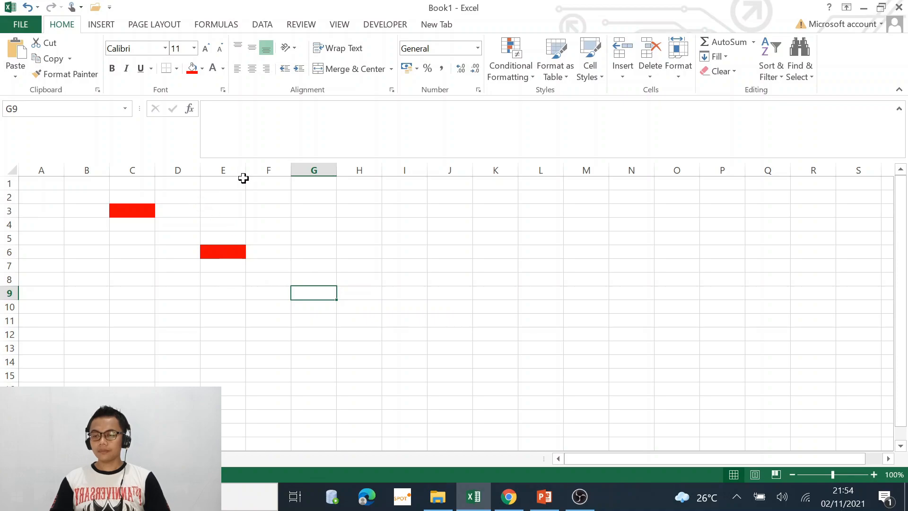
- Delete columns C through E to remove the red example cells
left_click_drag(231, 169, 131, 170)
right_click(131, 169)
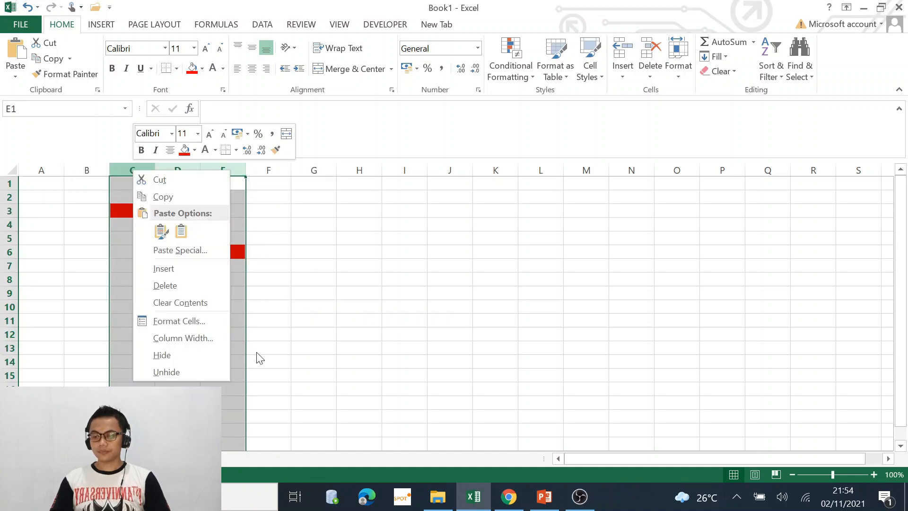
left_click(178, 289)
left_click(436, 304)
left_click(235, 315)
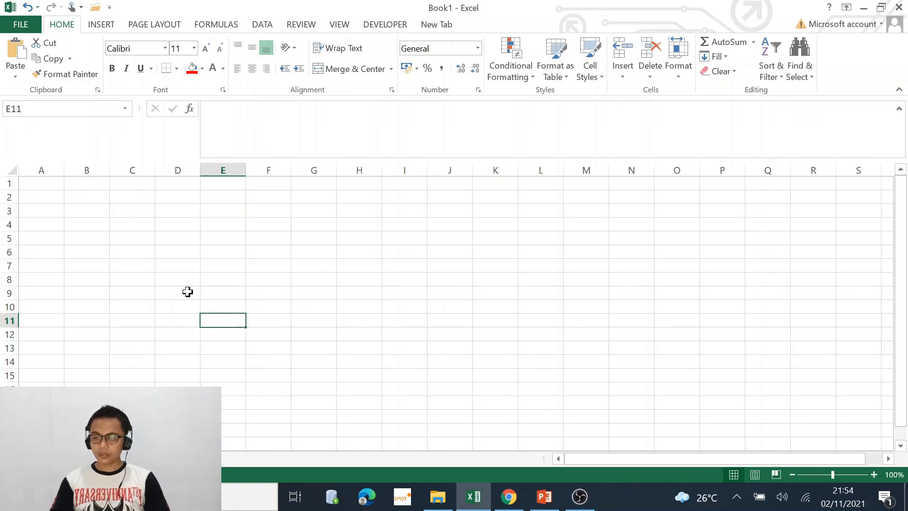
- Open file_example_XLSX_5000.xlsx from the file download folder on the computer
left_click(39, 185)
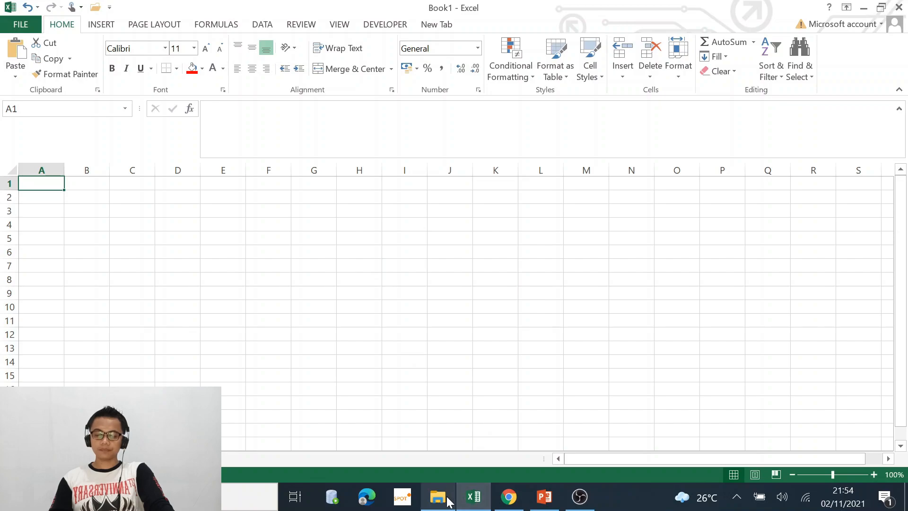
mouse_move(448, 501)
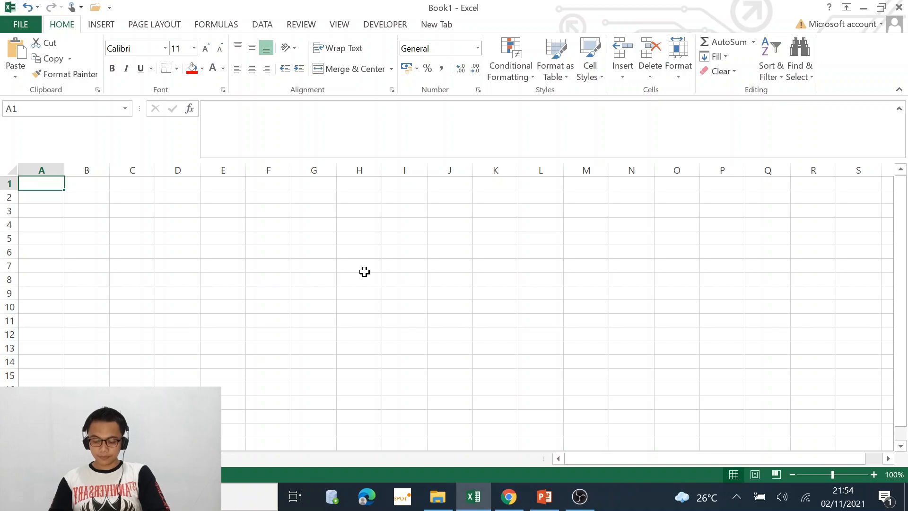
key("ctrl+o")
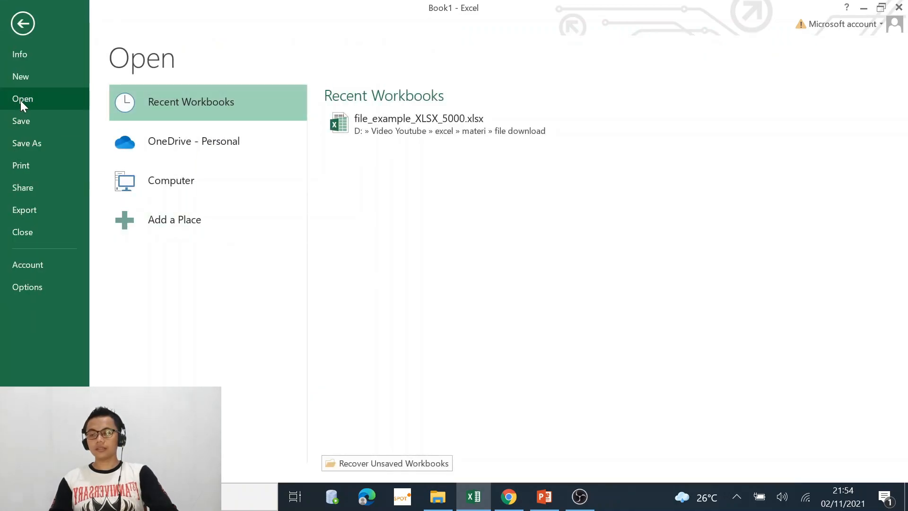
left_click(183, 186)
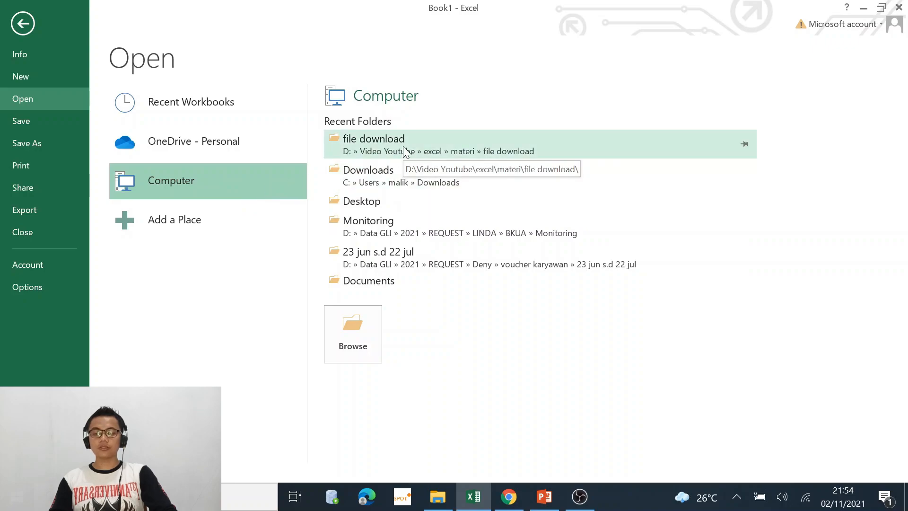
left_click(545, 147)
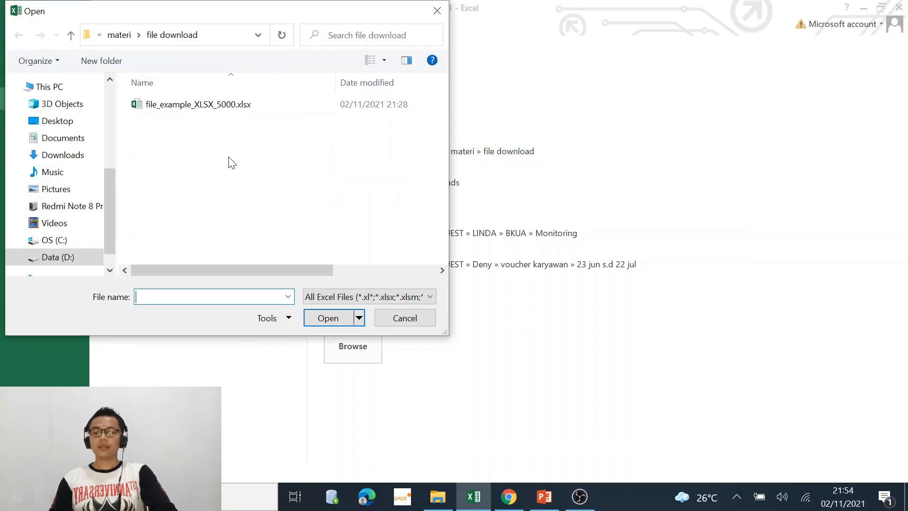
left_click(199, 105)
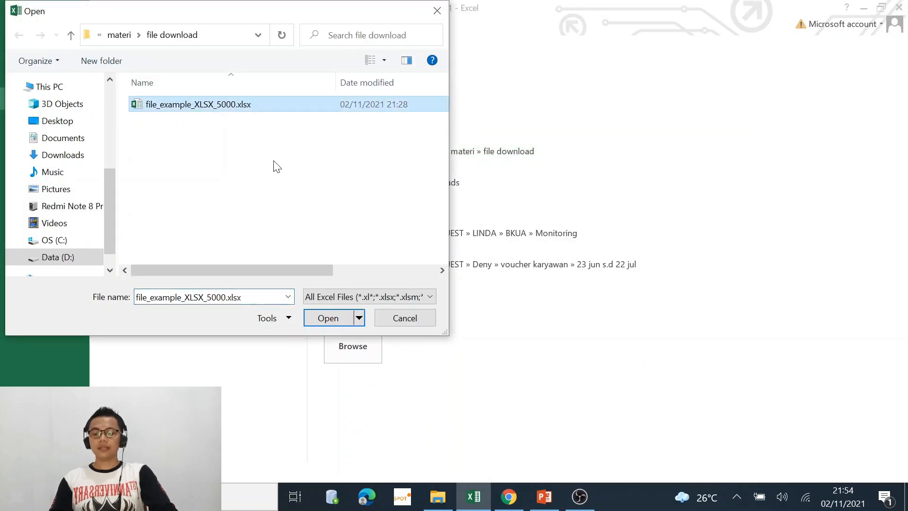
left_click(327, 319)
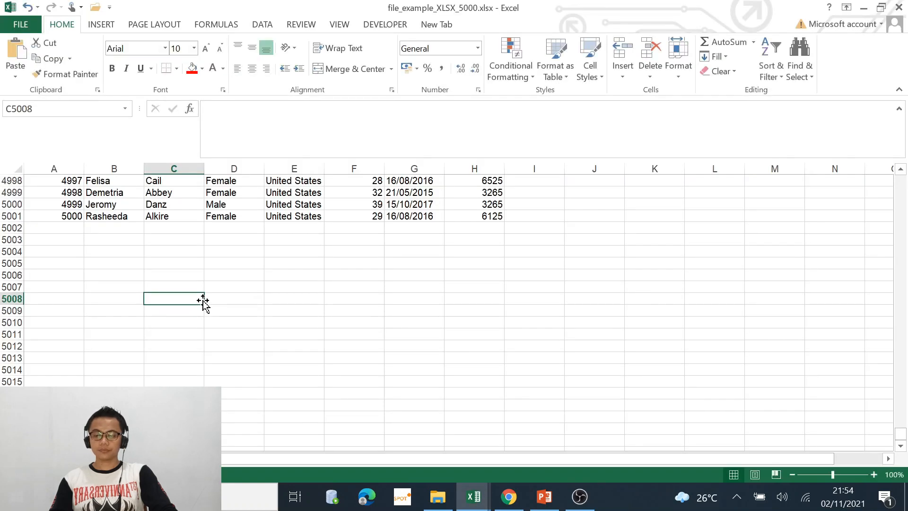
- Close the sample workbook and select cell A1 in Book1
left_click(898, 7)
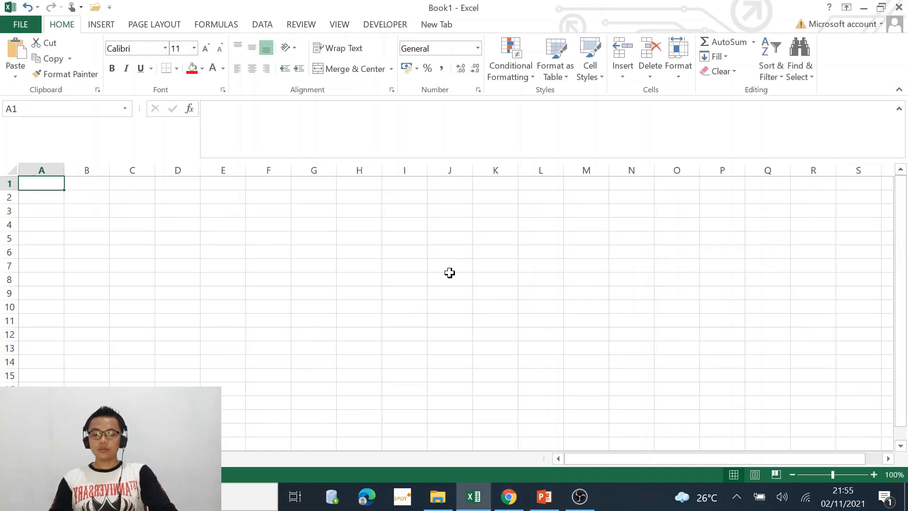
left_click(312, 266)
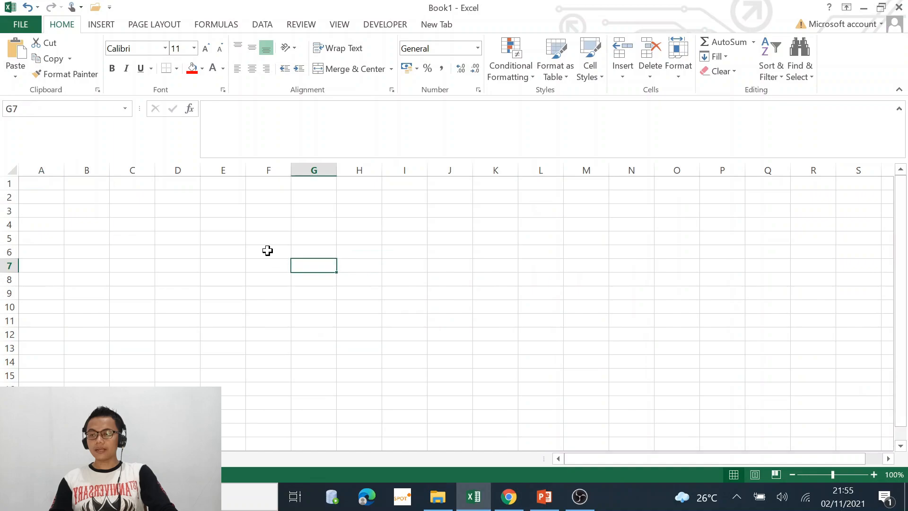
left_click(38, 182)
- Open file_example_XLSX_5000.xlsx from the file download folder on the computer
left_click(21, 24)
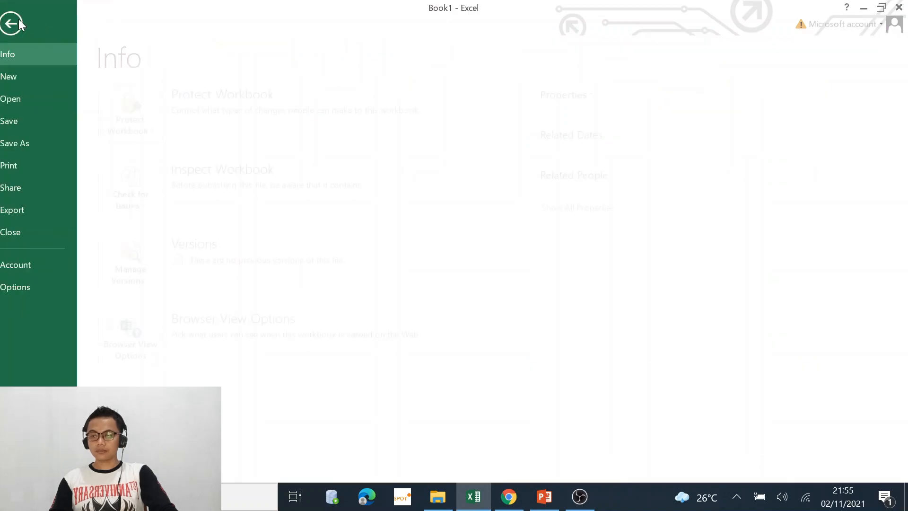
left_click(21, 98)
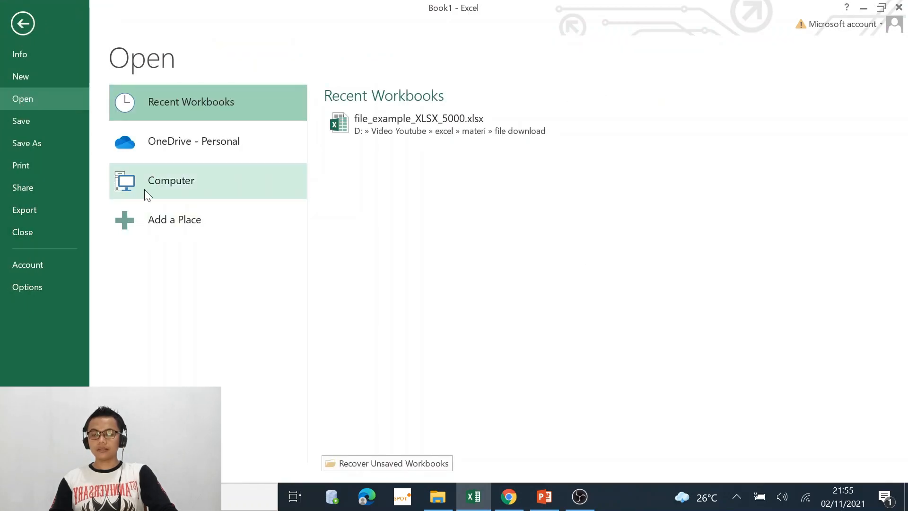
left_click(157, 183)
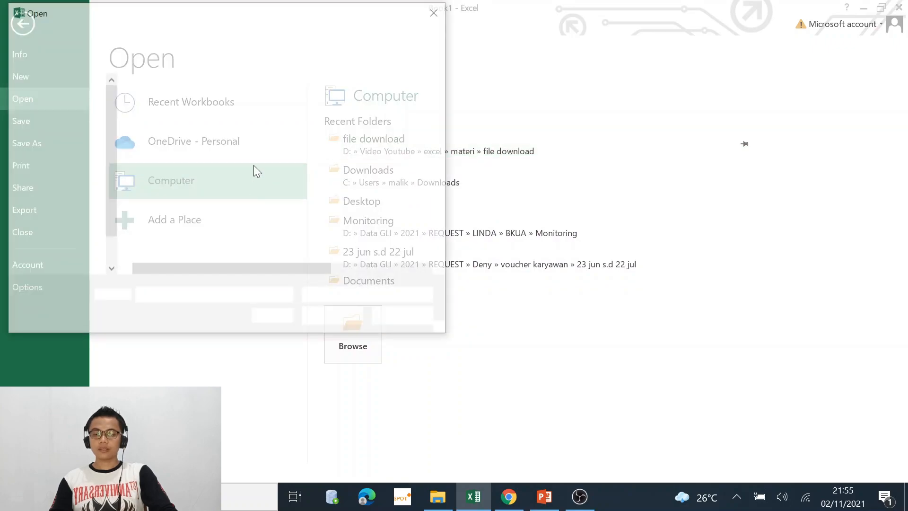
left_click(197, 105)
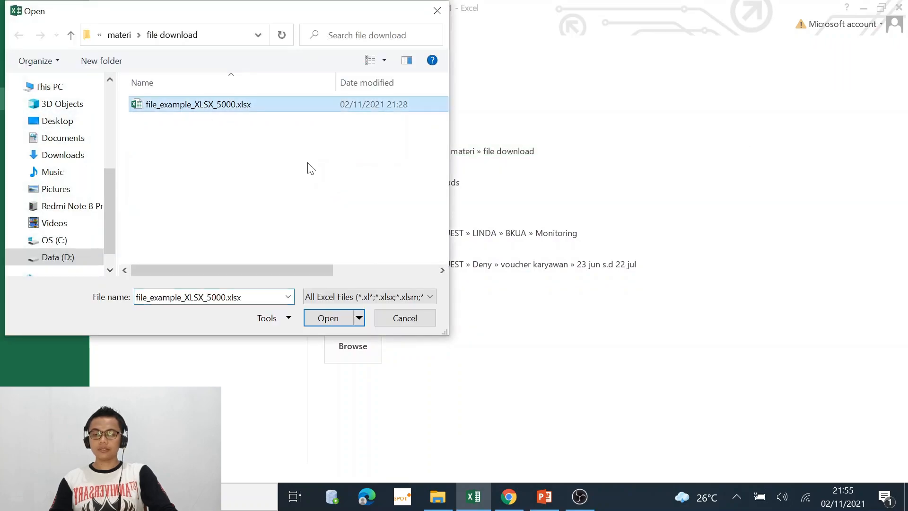
left_click(326, 318)
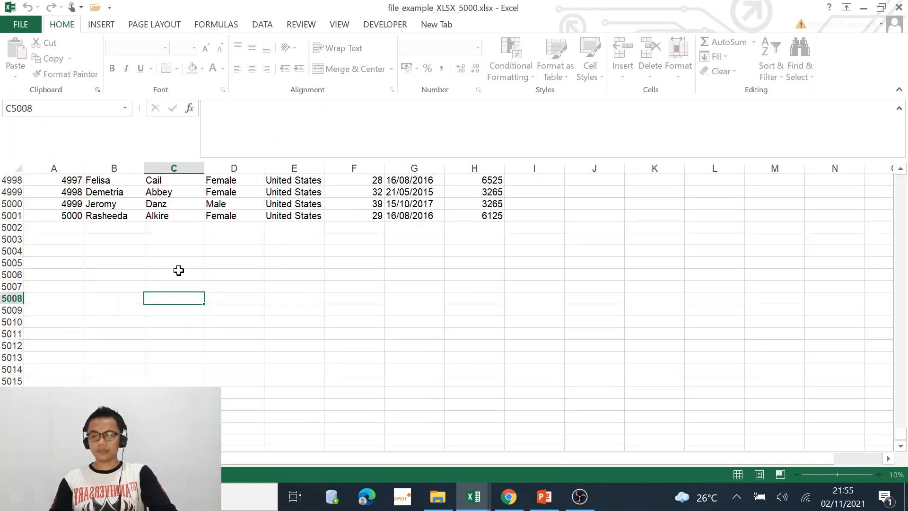
- Go back to the first rows of the sample data and select cells G4 and C6 in the table
scroll(422, 300, "up", 10)
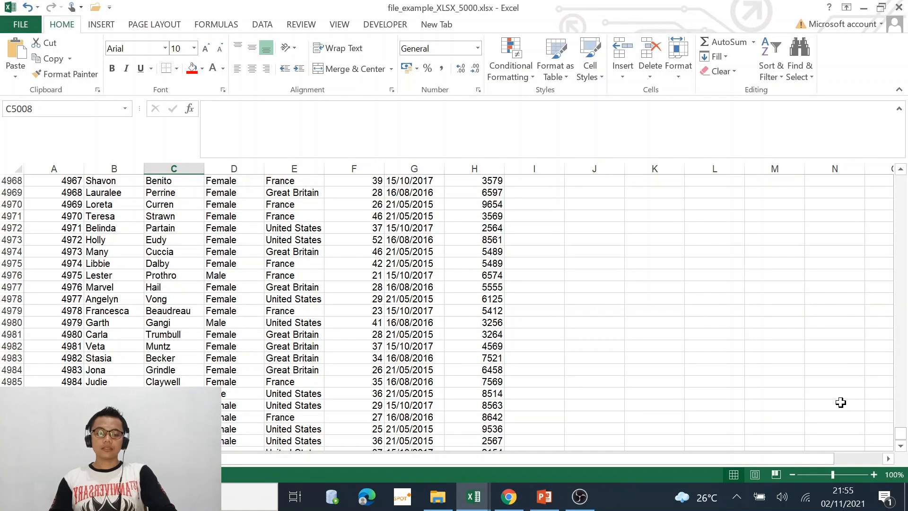
left_click_drag(902, 435, 903, 175)
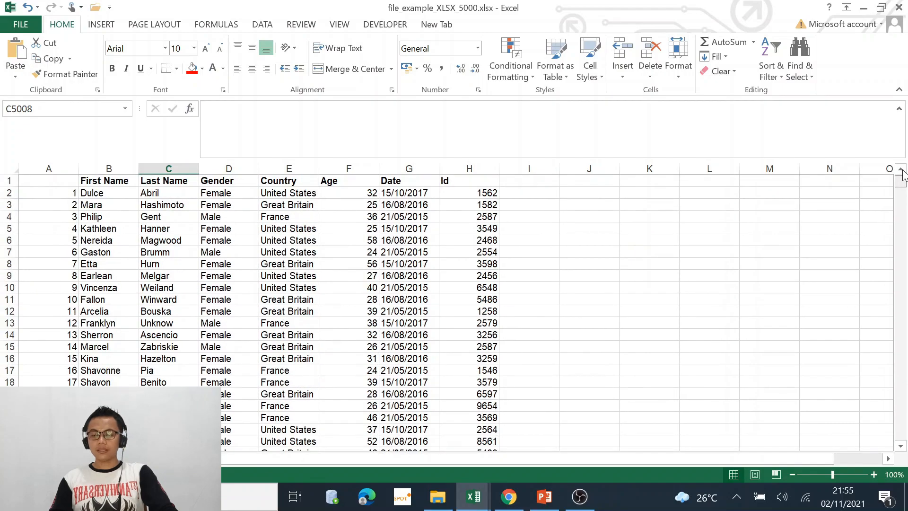
left_click(580, 225)
left_click(396, 216)
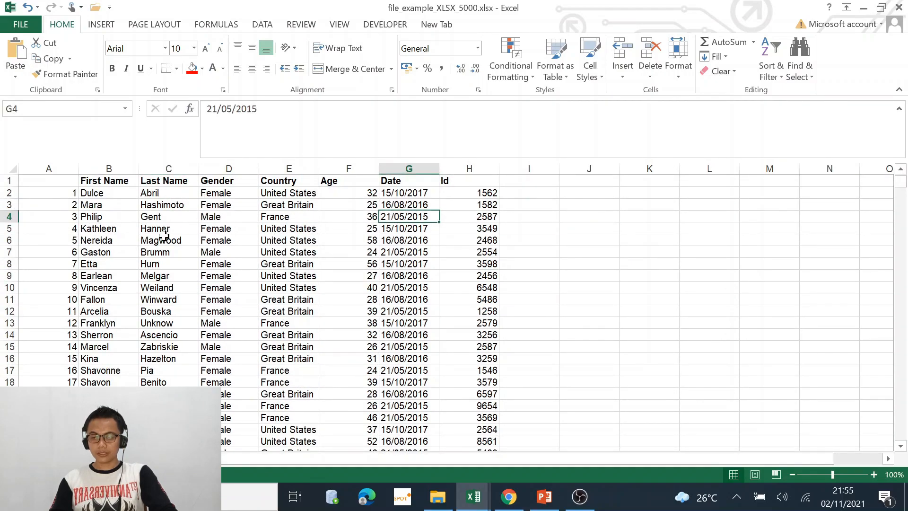
left_click(181, 239)
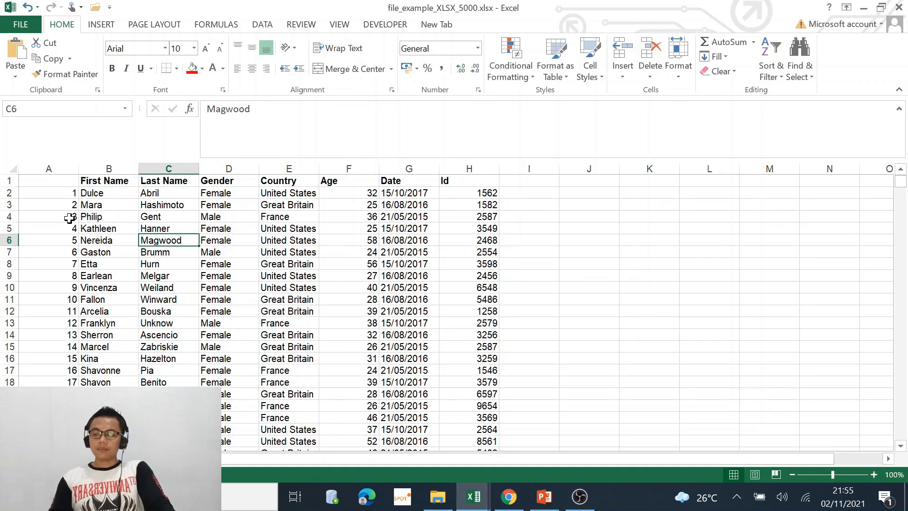
- Fill columns B through E, from First Name to Country, with yellow
left_click(101, 169)
left_click_drag(102, 170, 289, 169)
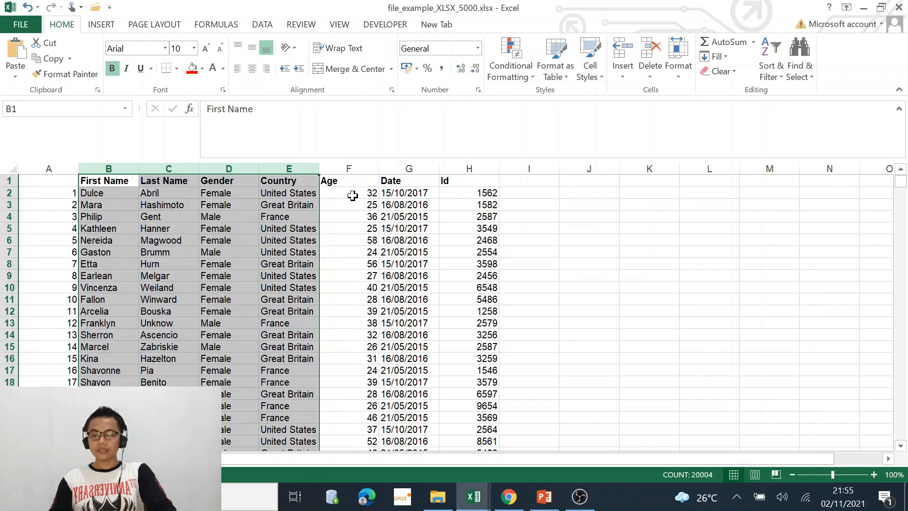
left_click(201, 69)
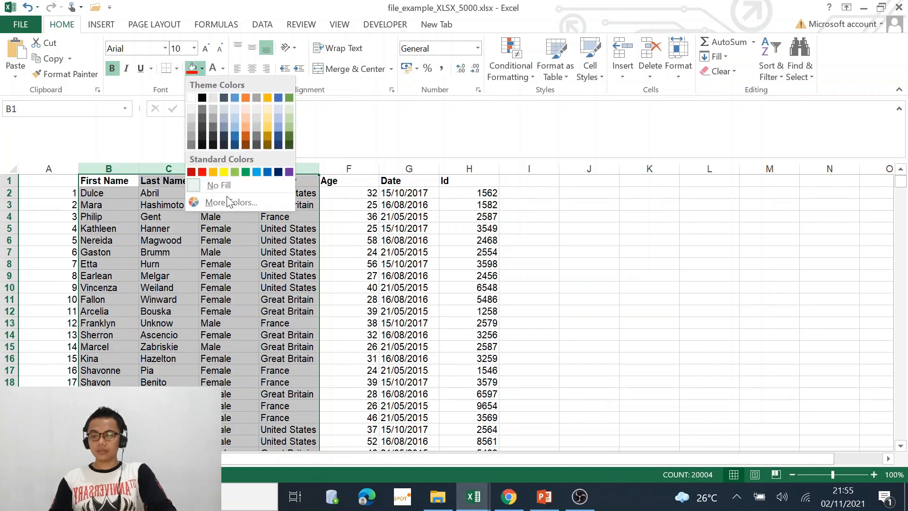
left_click(229, 174)
left_click(690, 312)
- Select the Age column F, look over its values and make the column slightly narrower
left_click(348, 169)
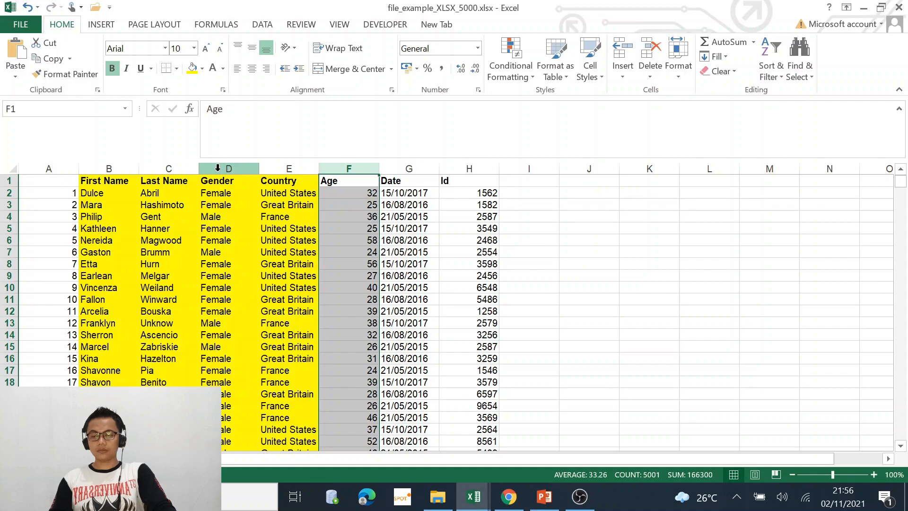
scroll(360, 321, "down", 6)
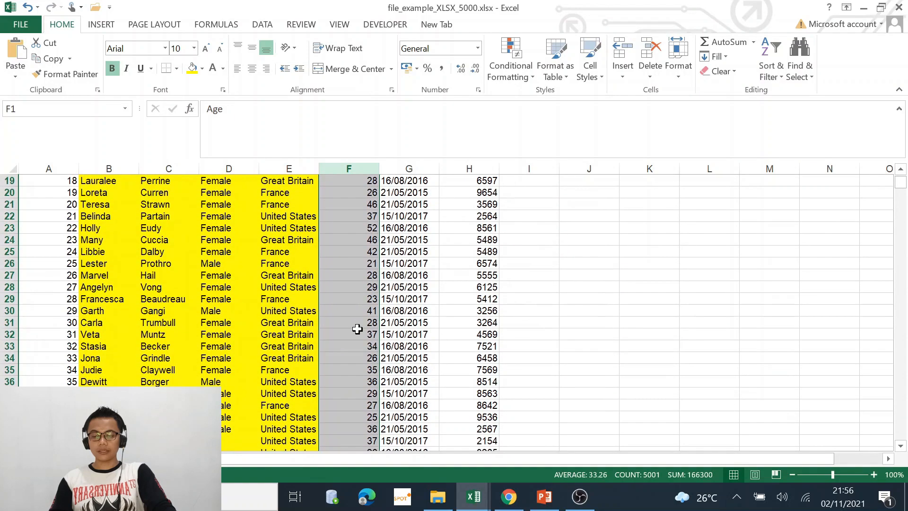
scroll(357, 329, "up", 6)
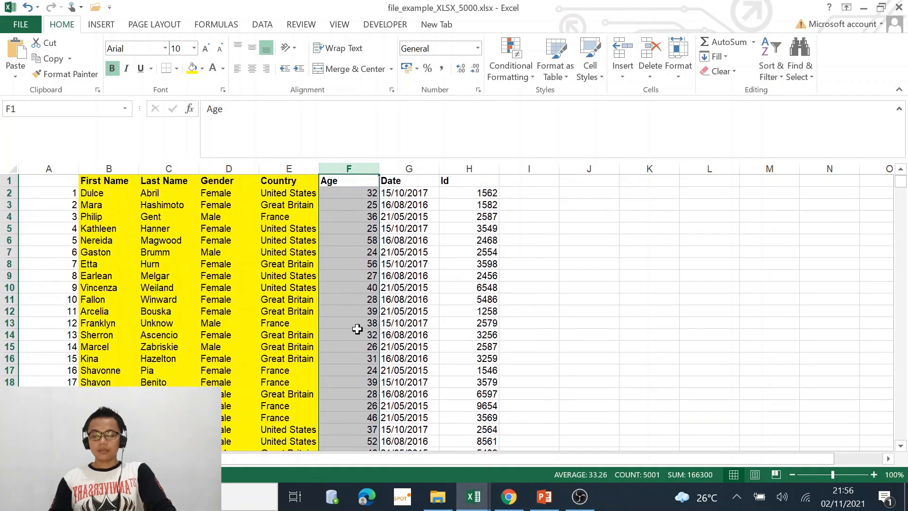
mouse_move(379, 169)
left_mouse_down()
mouse_move(340, 169)
mouse_move(388, 169)
mouse_move(339, 169)
mouse_move(366, 169)
left_mouse_up()
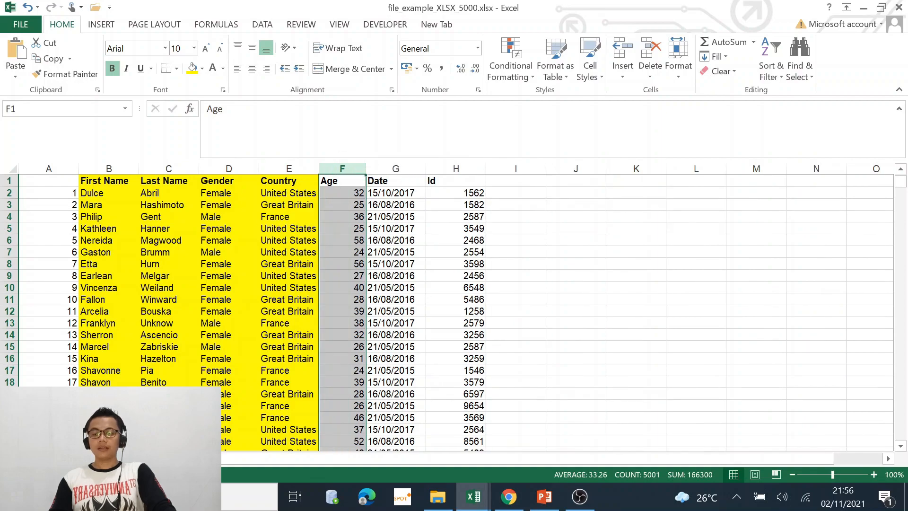
- Fill the Age column F with red and look over the coloured rows
left_click(202, 68)
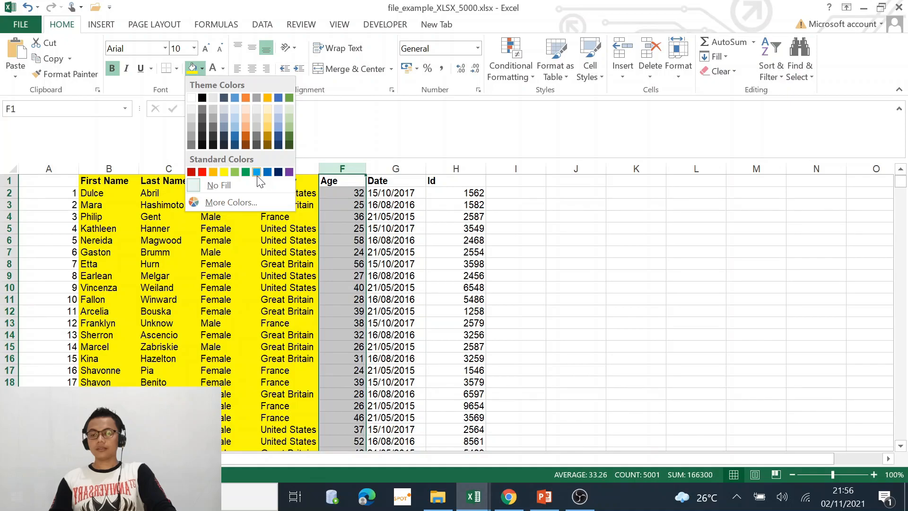
left_click(202, 172)
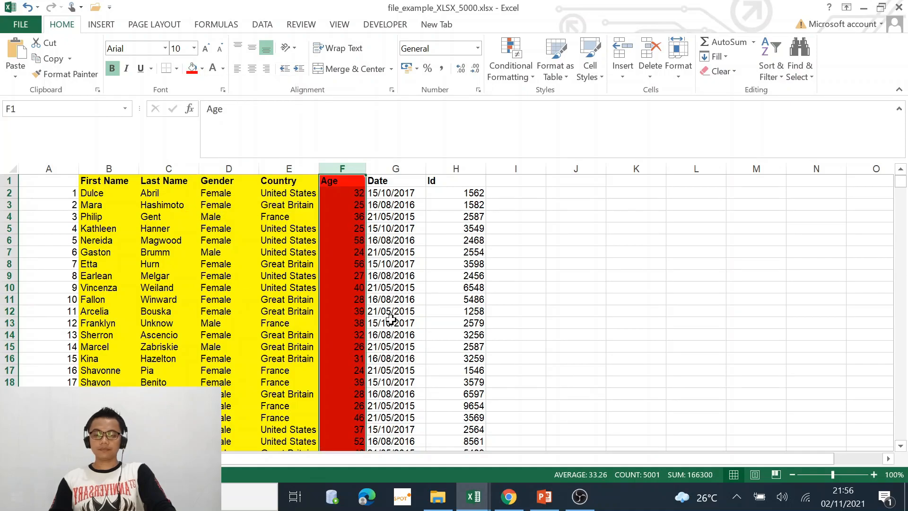
left_click(548, 267)
left_click(441, 262)
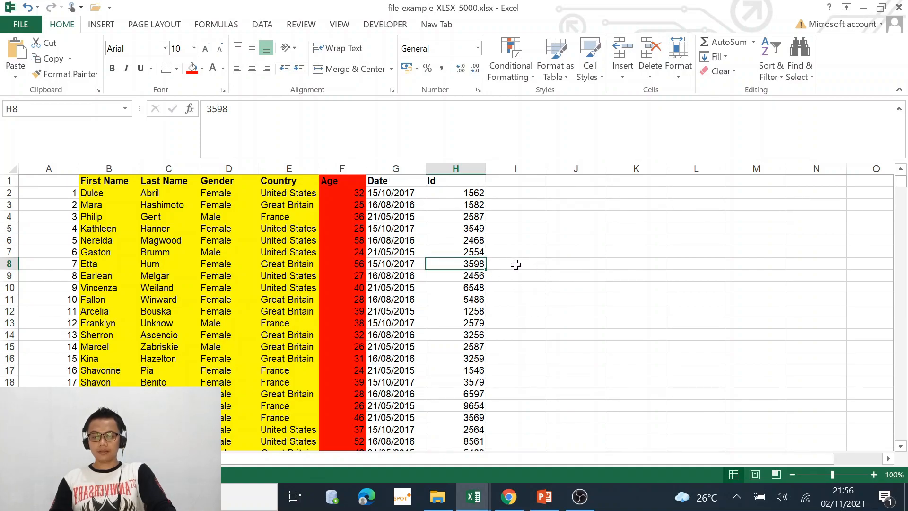
scroll(402, 345, "down", 4)
scroll(378, 410, "up", 4)
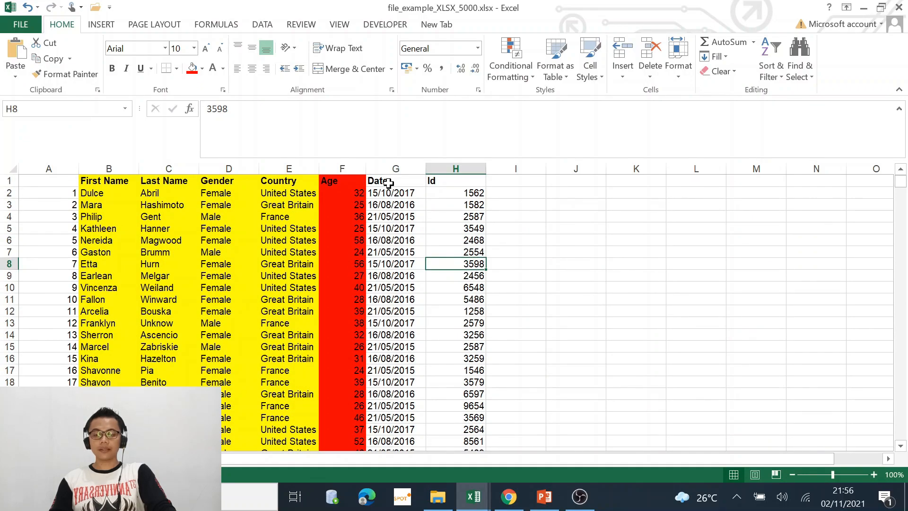
- Fill the Date column's data from G1 down to the last entry with black and set its text to white
left_click(381, 203)
left_click(572, 288)
left_click(387, 216)
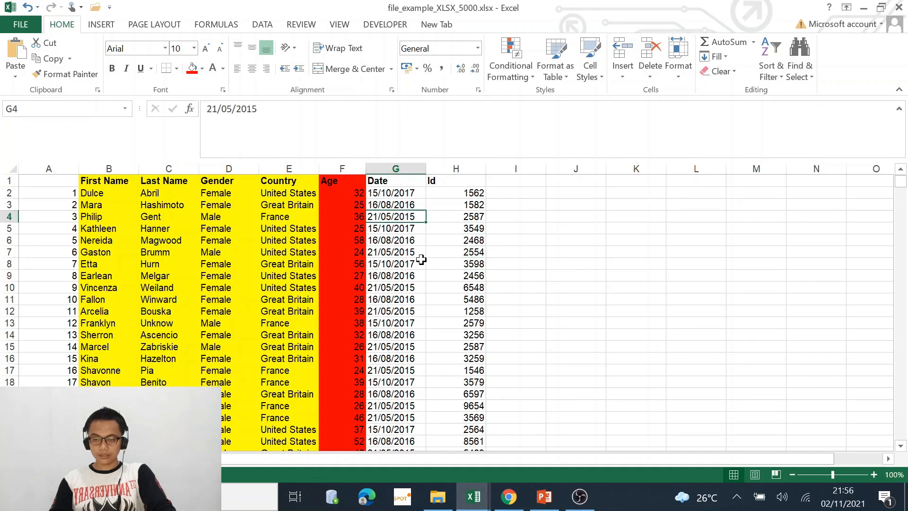
left_click(401, 180)
key("ctrl+shift+Down")
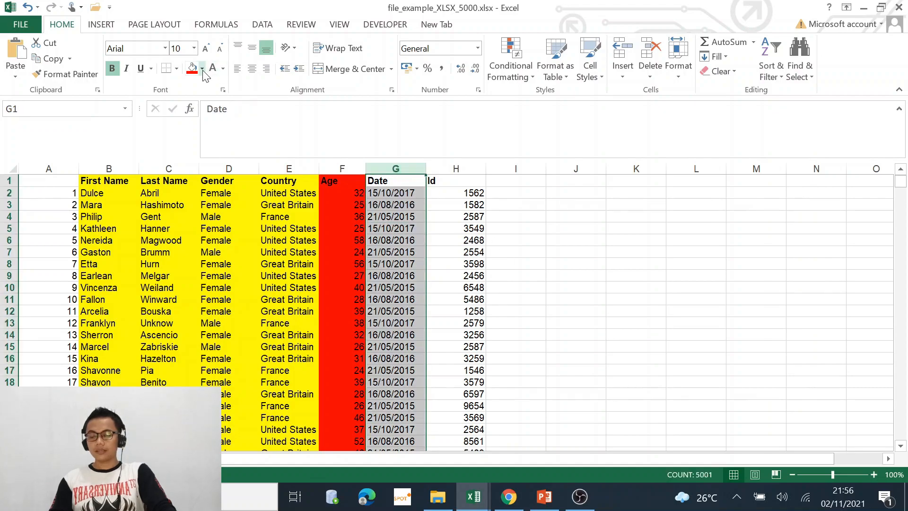
left_click(202, 69)
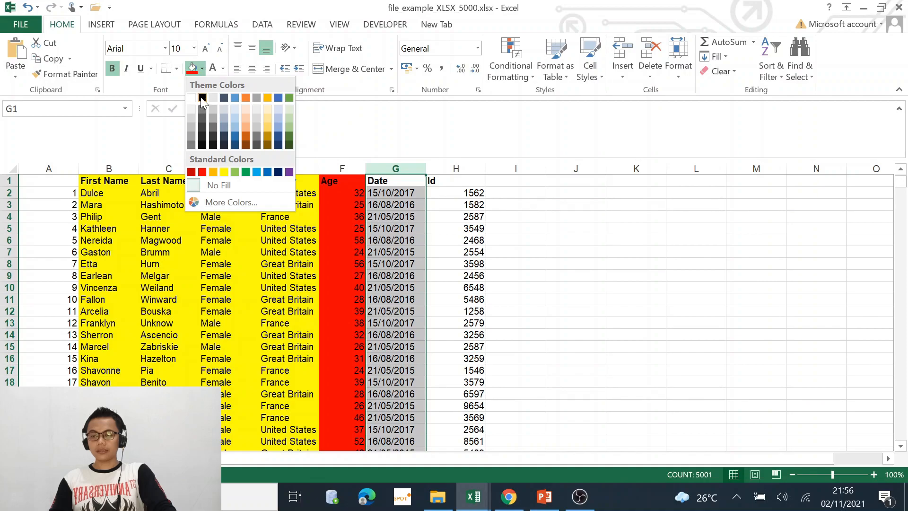
left_click(202, 98)
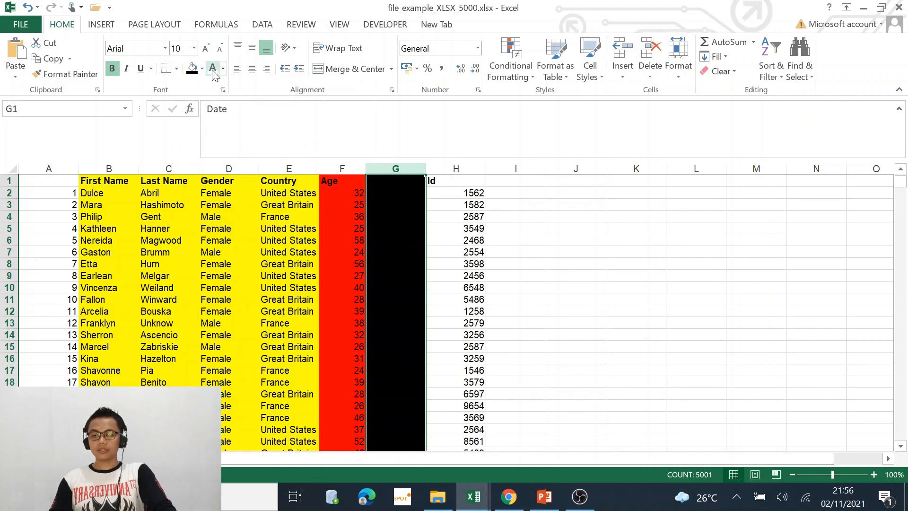
left_click(695, 287)
left_click(466, 283)
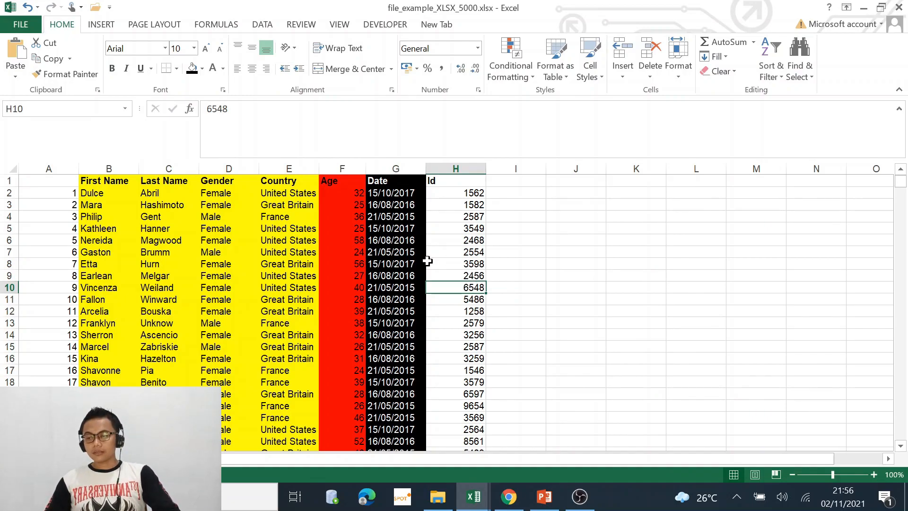
- Point out the numeric values in cells A2 and H2 by selecting each in turn
left_click(59, 191)
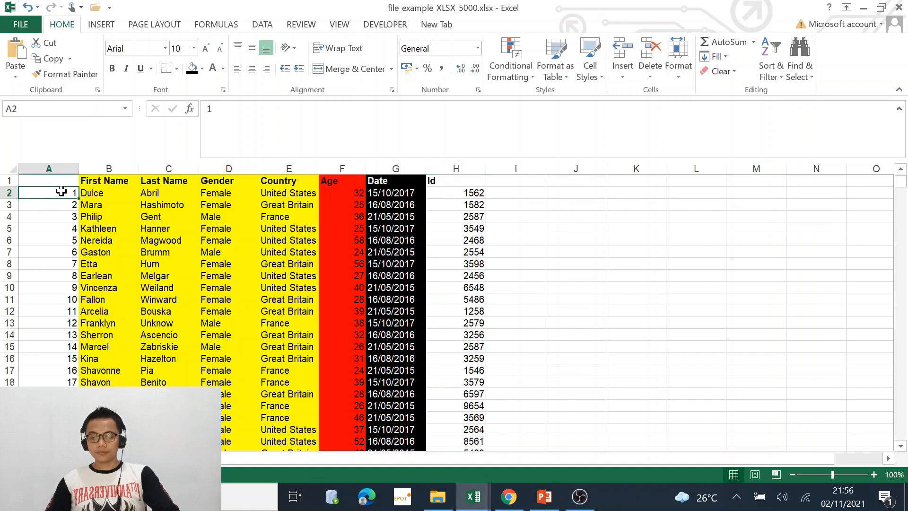
left_click(460, 193)
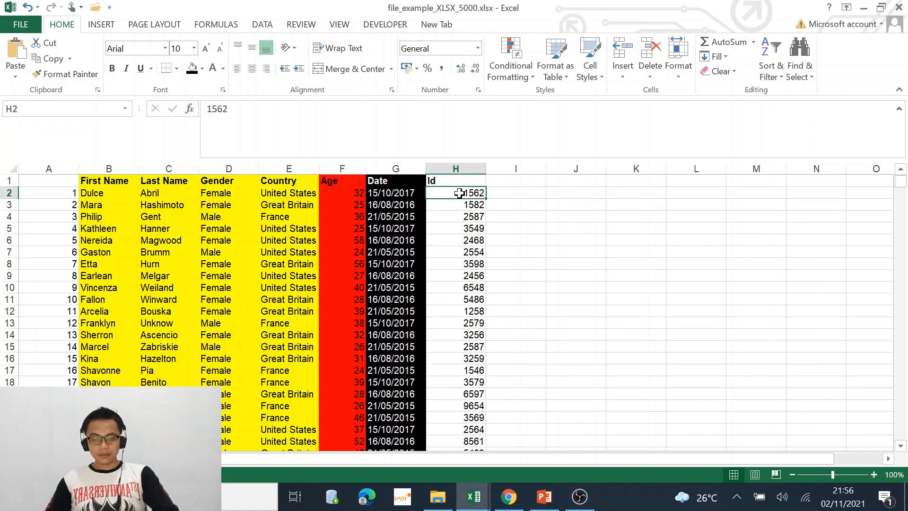
left_click(51, 193)
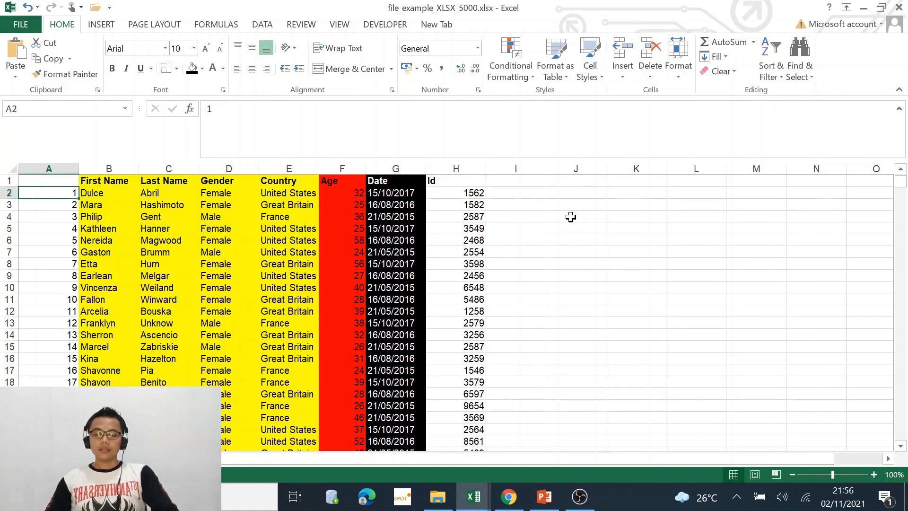
- Auto-fit the width of the Id column H and widen it a little
left_click(460, 196)
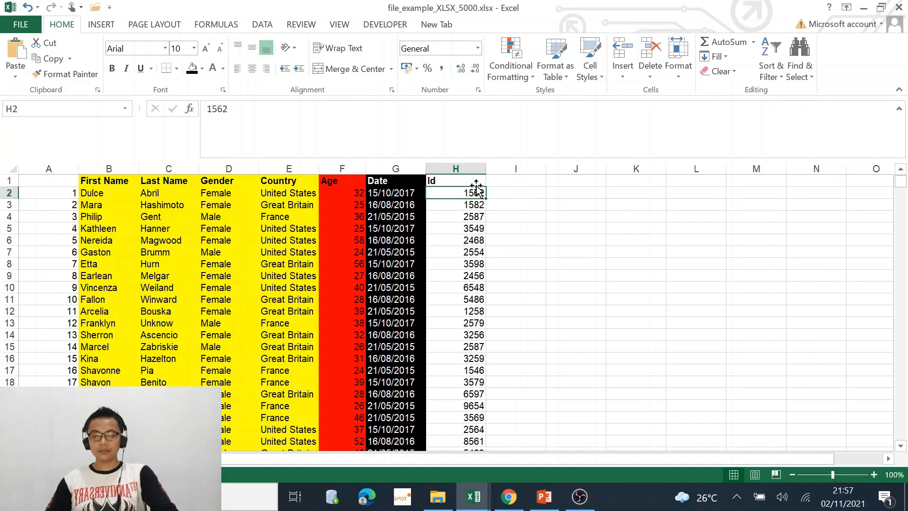
double_click(485, 168)
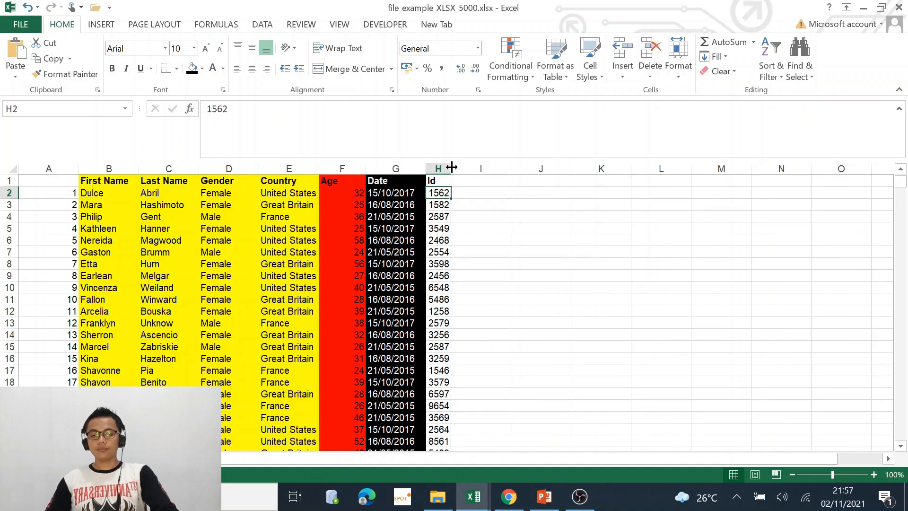
left_click_drag(451, 167, 478, 168)
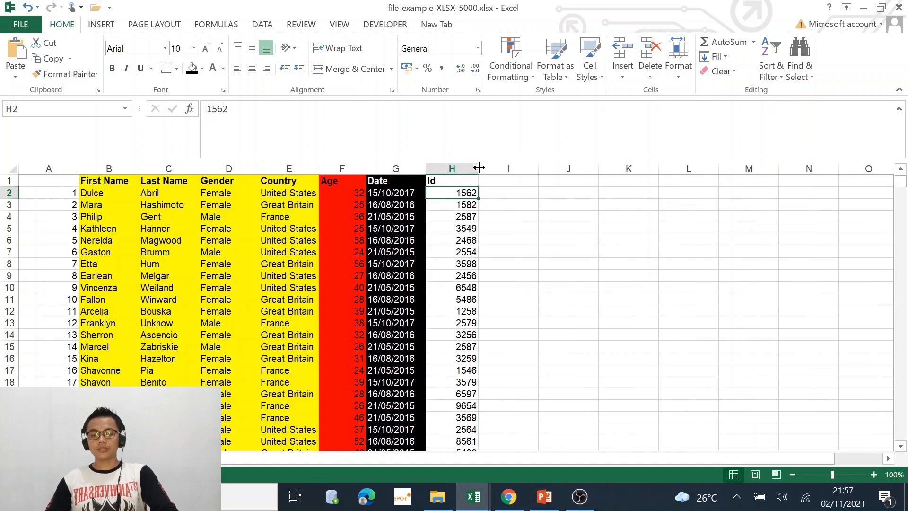
- Enter the formula =A2+H2 in cell J2 and reselect that cell to show the formula
left_click(554, 194)
type("=")
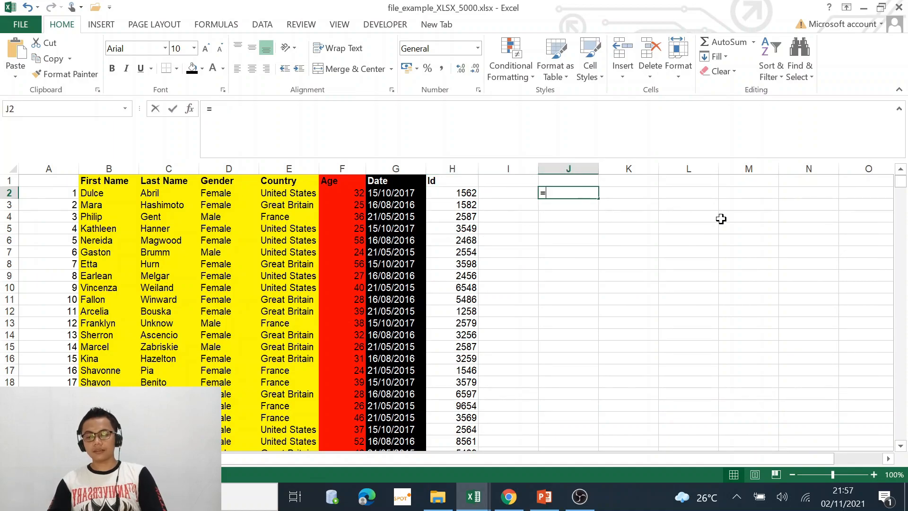
key("Left")
key("Left")
key("ctrl+Left")
type("+")
key("Left")
key("Left")
key("Return")
key("Up")
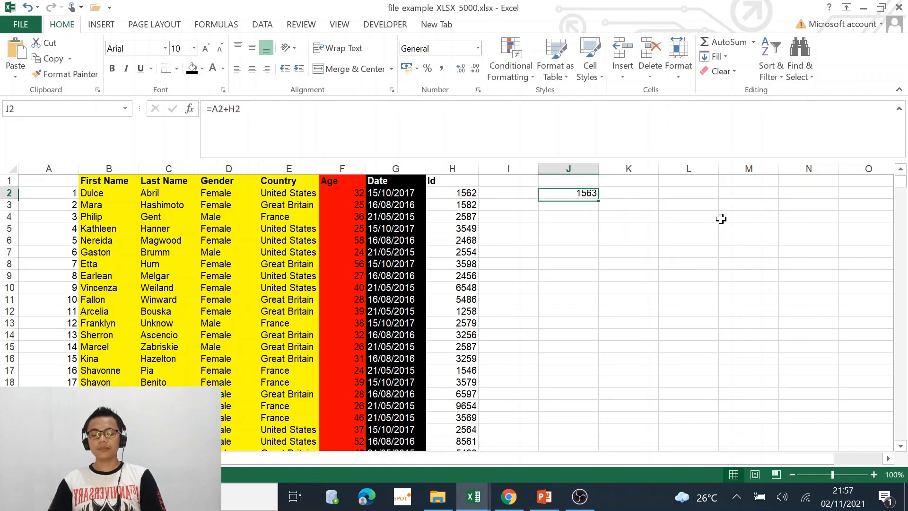
key("Left")
key("Right")
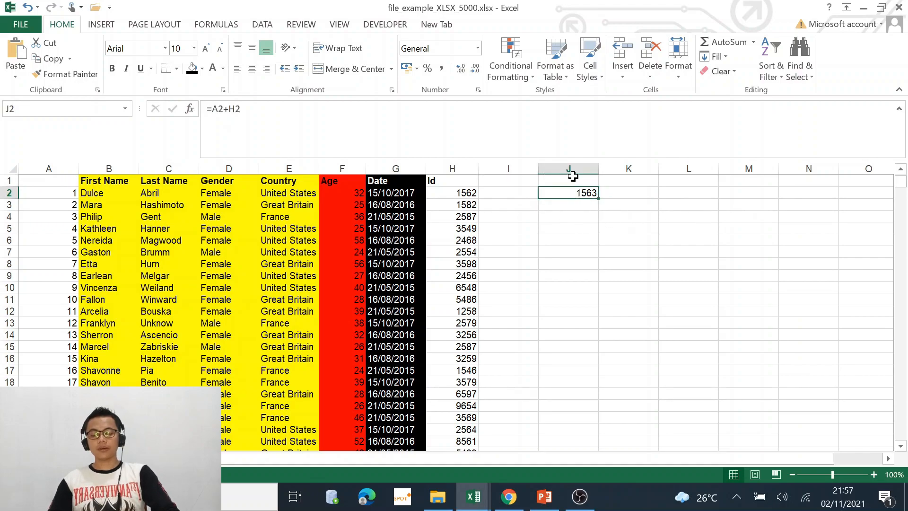
- Delete columns H through J, removing the Id data and the addition formula
left_click_drag(577, 166, 448, 166)
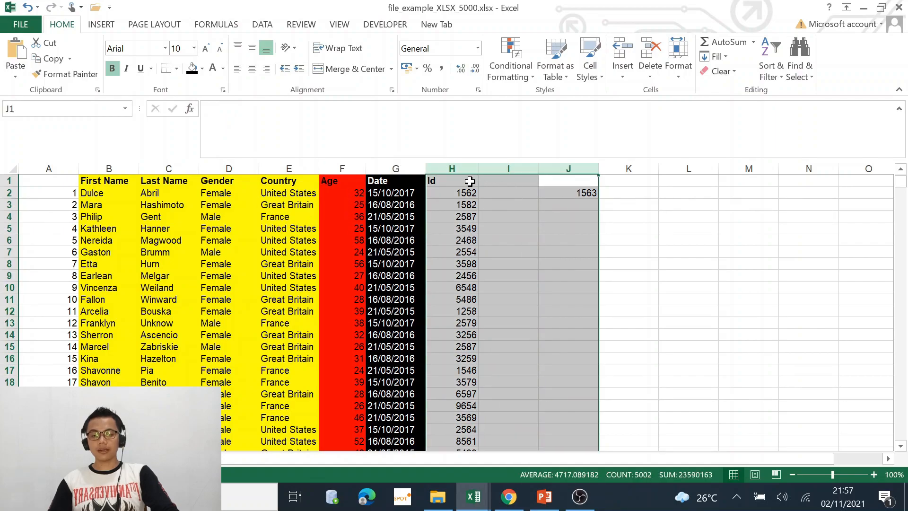
left_click(473, 230)
left_click(454, 167)
left_click_drag(455, 168, 584, 168)
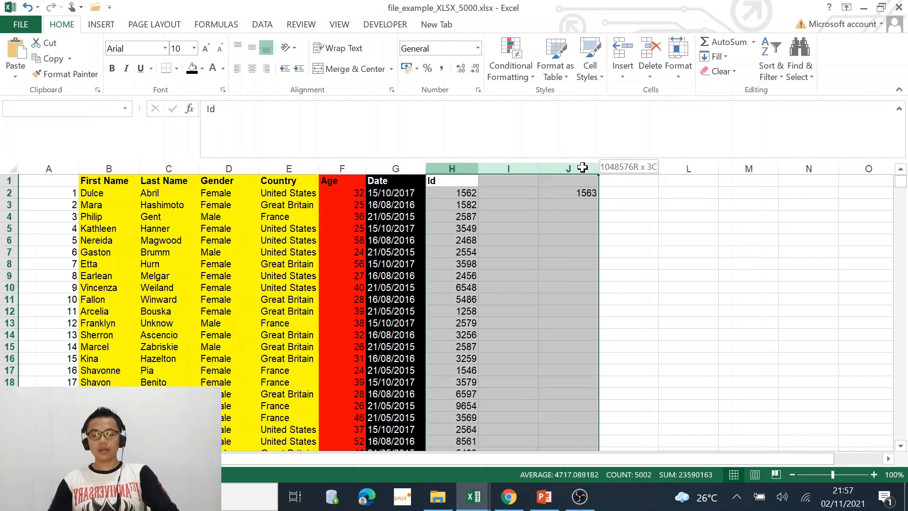
right_click(582, 169)
key("Escape")
key("ctrl+minus")
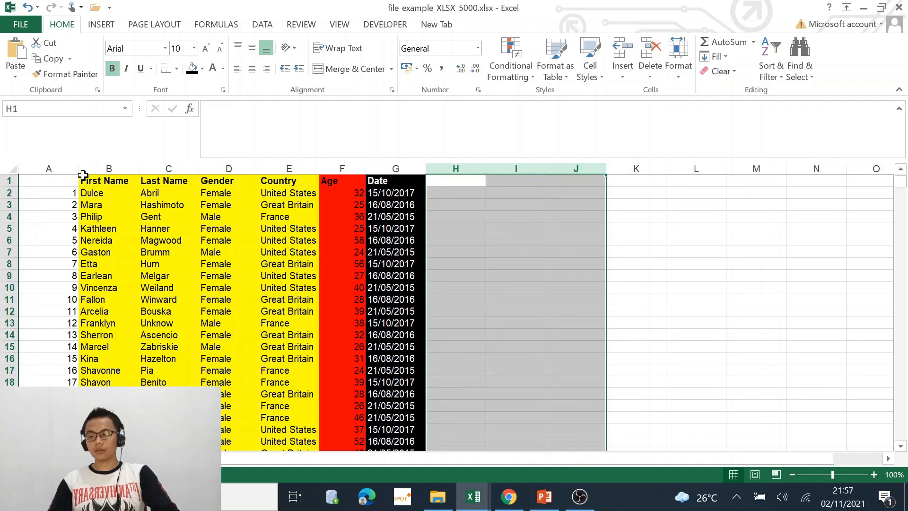
- Delete the row-numbering column A so that First Name becomes the first column, and clear the column selection
left_click(49, 168)
right_click(50, 170)
left_click(96, 286)
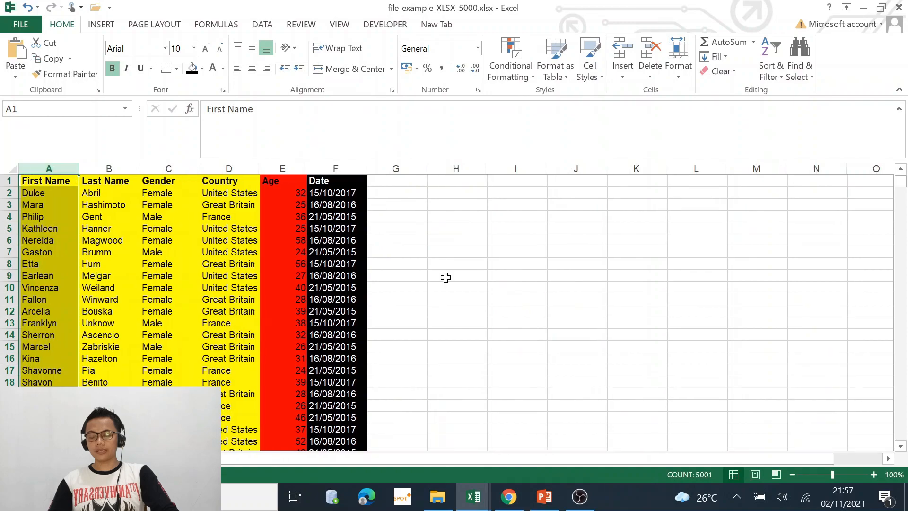
left_click(449, 276)
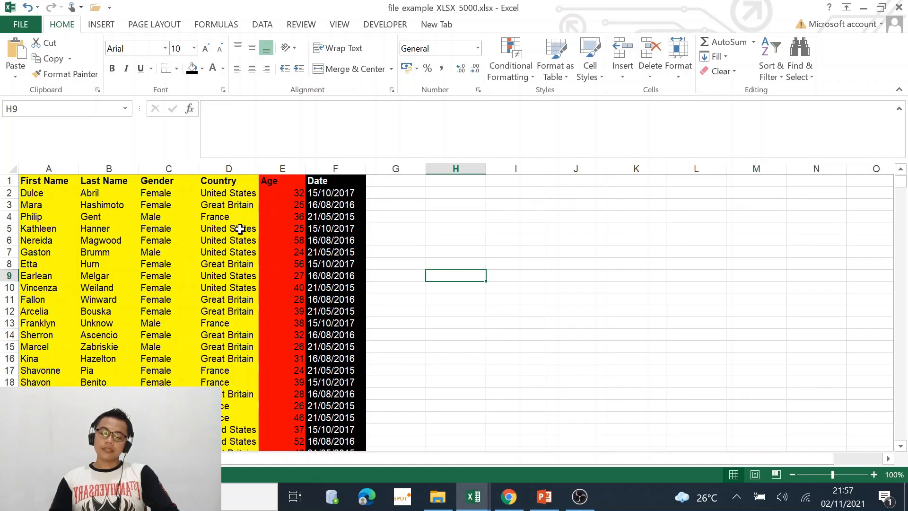
- Point out the text cells A2:D4 and enter the header Formula in cell G1
left_click_drag(42, 188, 250, 217)
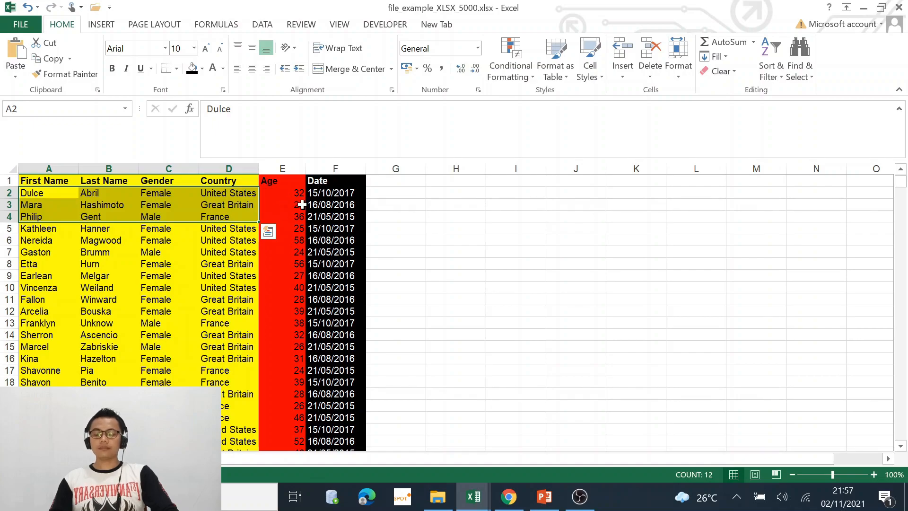
left_click(384, 206)
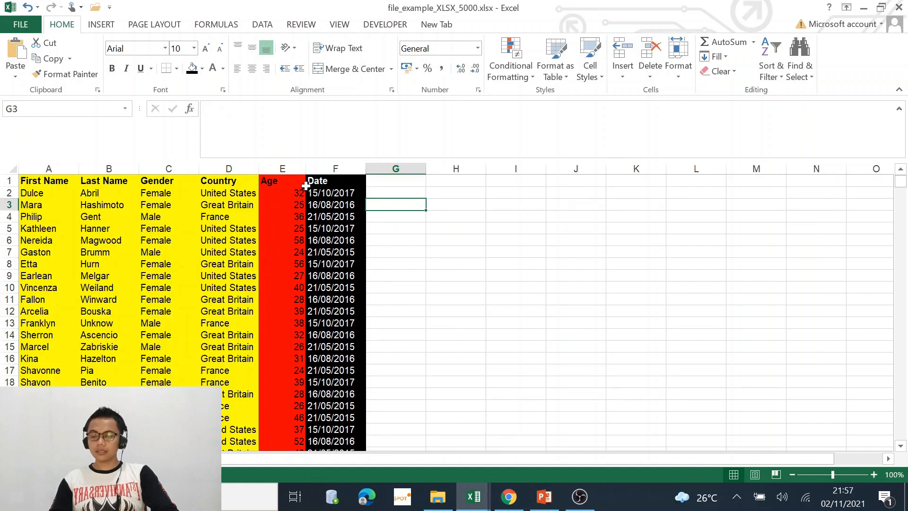
left_click(396, 182)
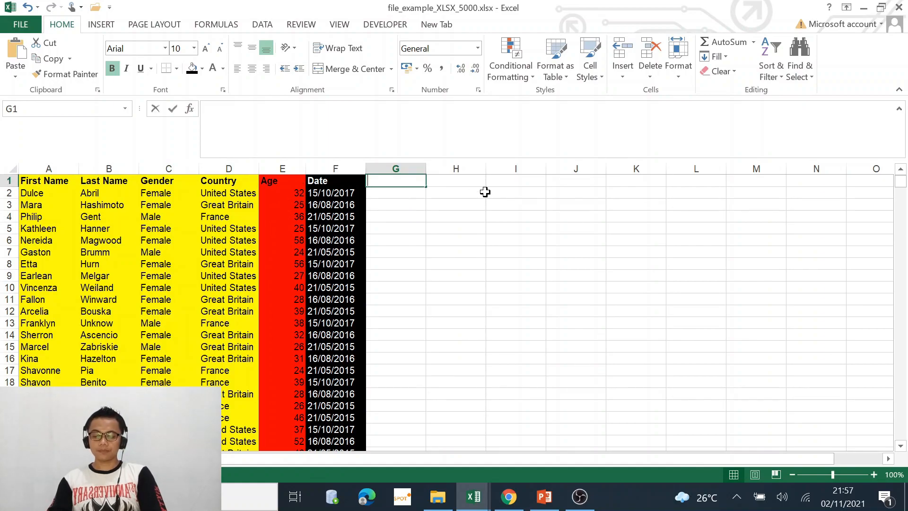
type("Formula")
key("Return")
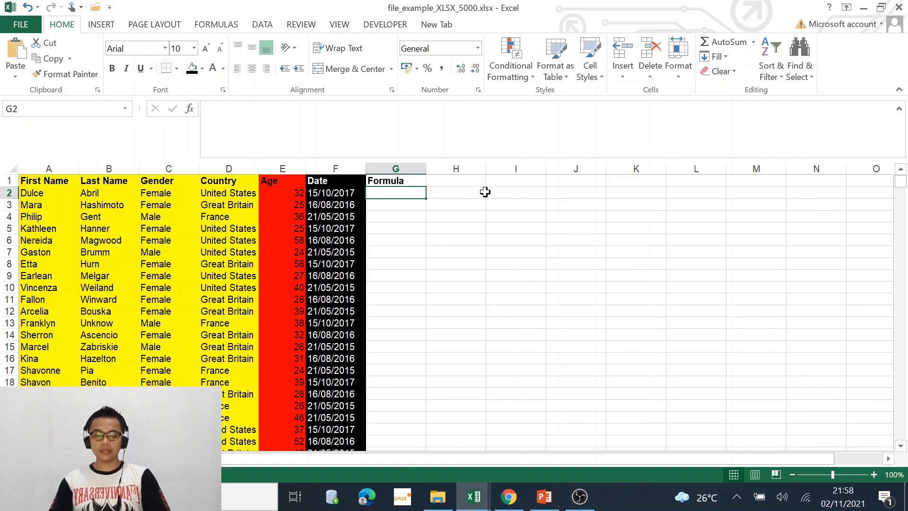
- Enter the formula =IF(E2<50,"<50",">=50") in cell G2 to classify the age
type("=")
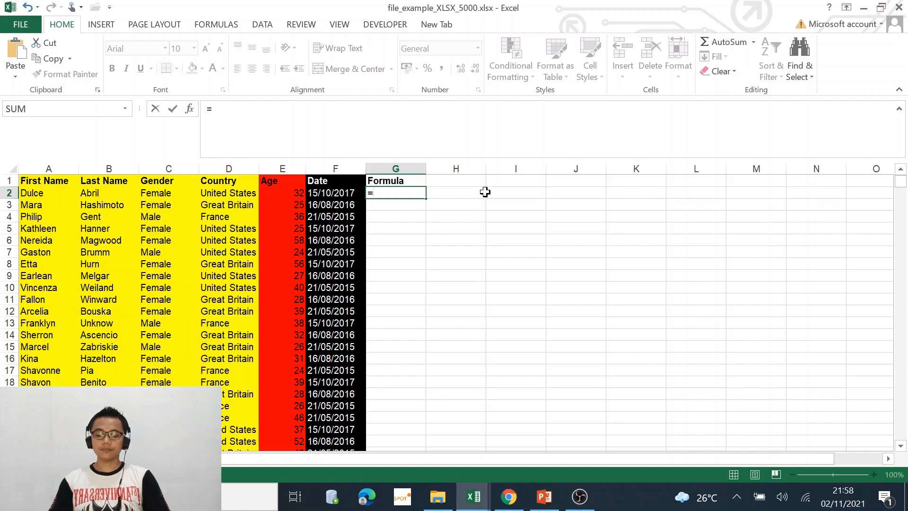
type("fi")
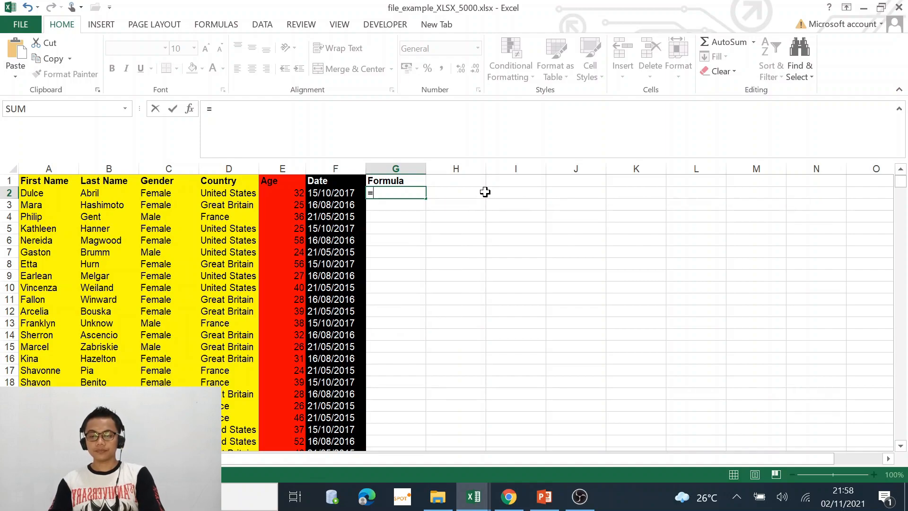
type("(")
key("Left")
key("Left")
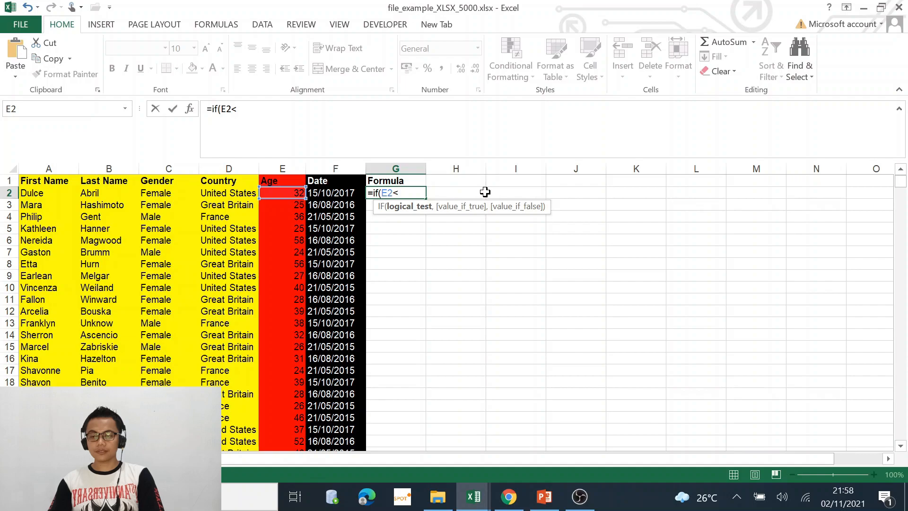
type("50,")
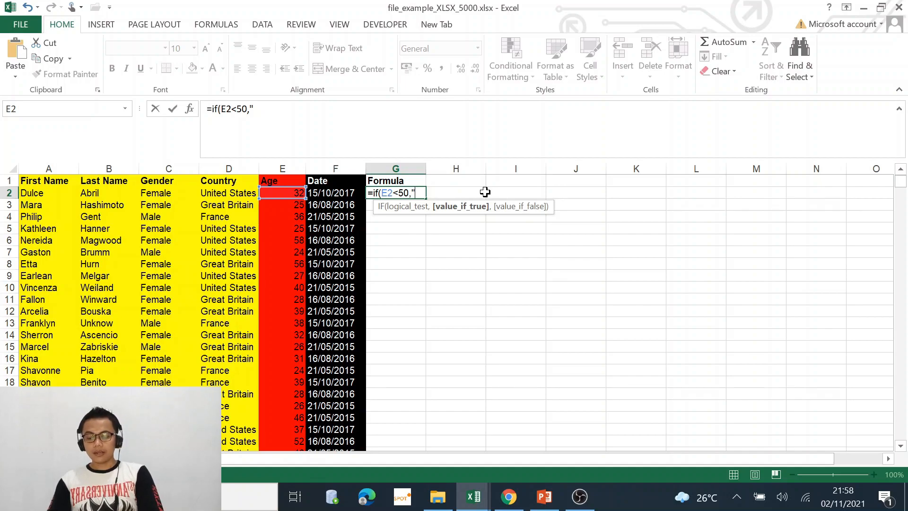
type("50")
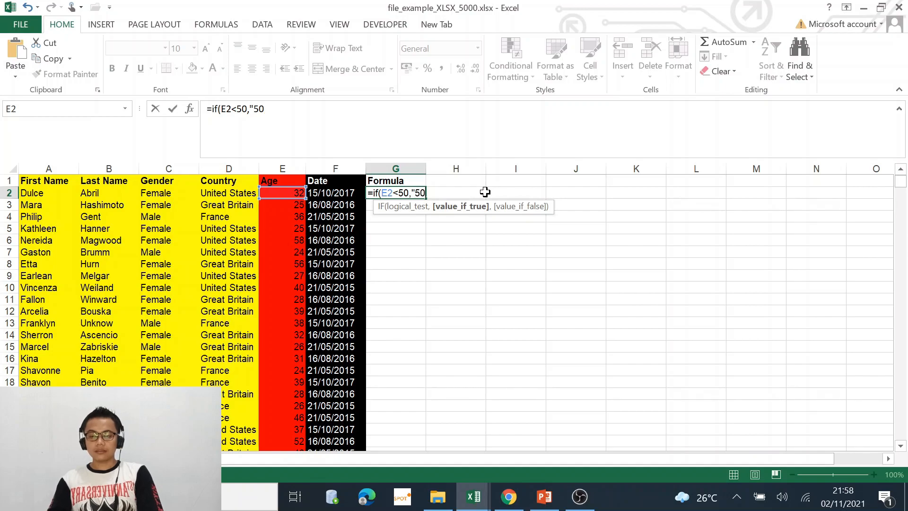
key("BackSpace")
key("BackSpace")
type("<50")
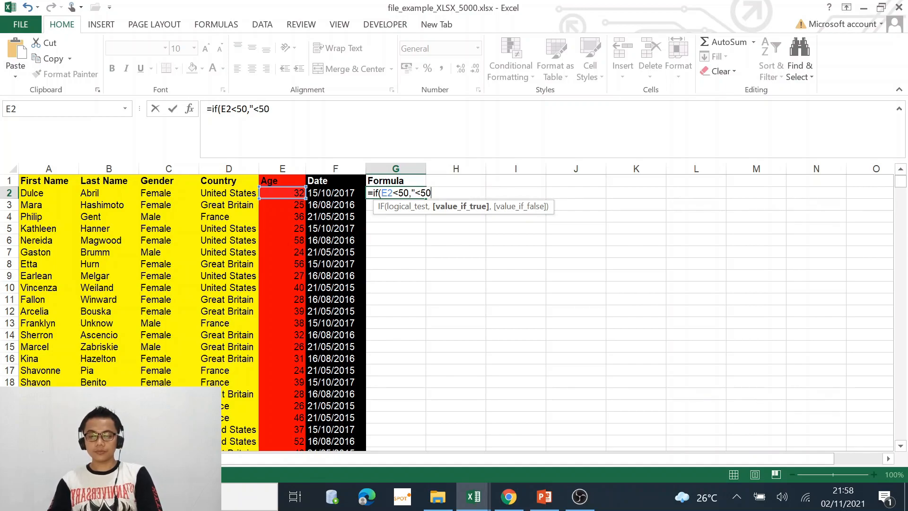
type("\",")
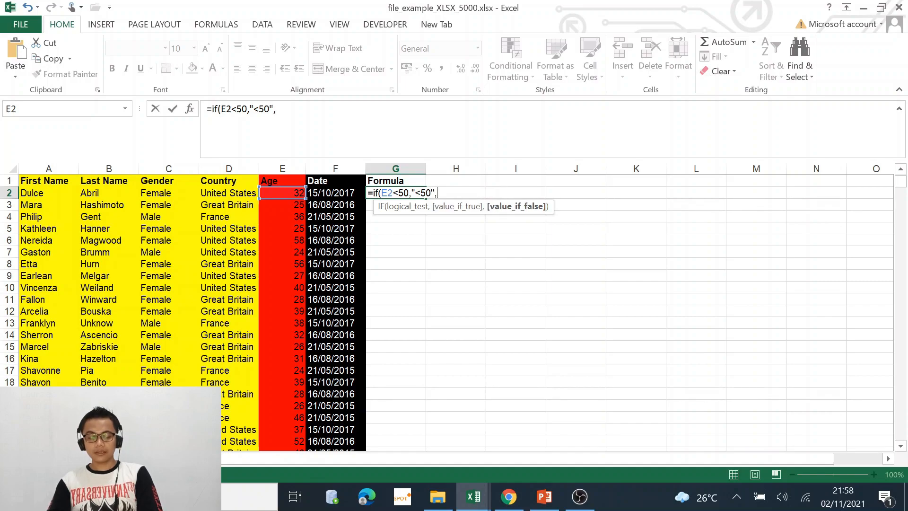
type("\">=50")
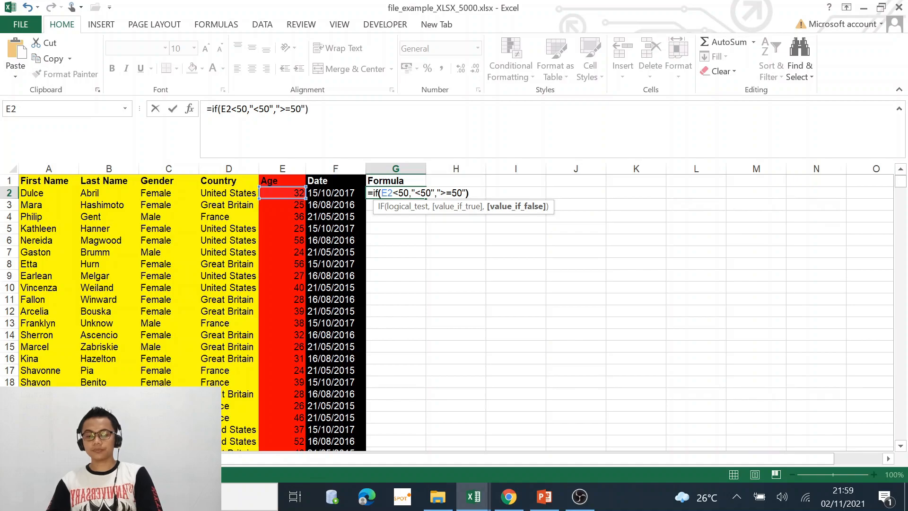
key("Return")
- Copy the IF formula from G2 down column G to the last data row and return to the header
key("Up")
key("Left")
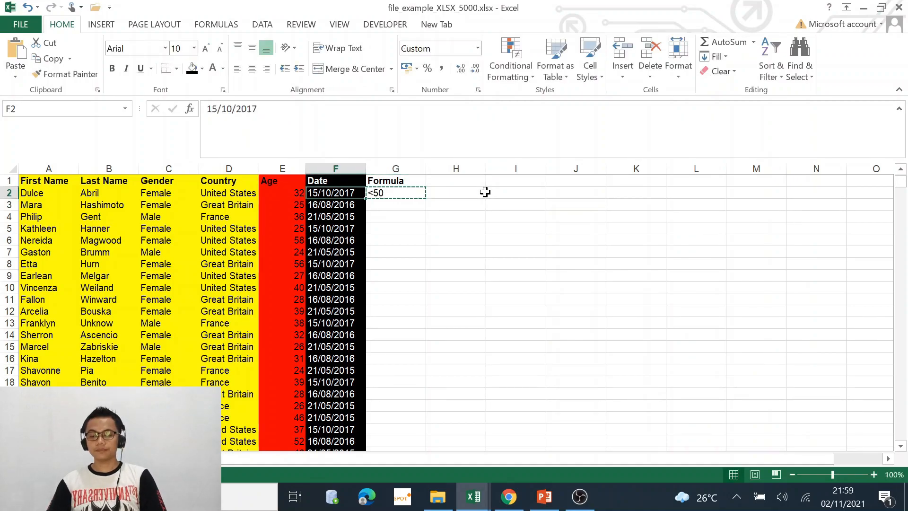
key("ctrl+Down")
key("Right")
key("ctrl+shift+Up")
key("ctrl+d")
key("ctrl+Up")
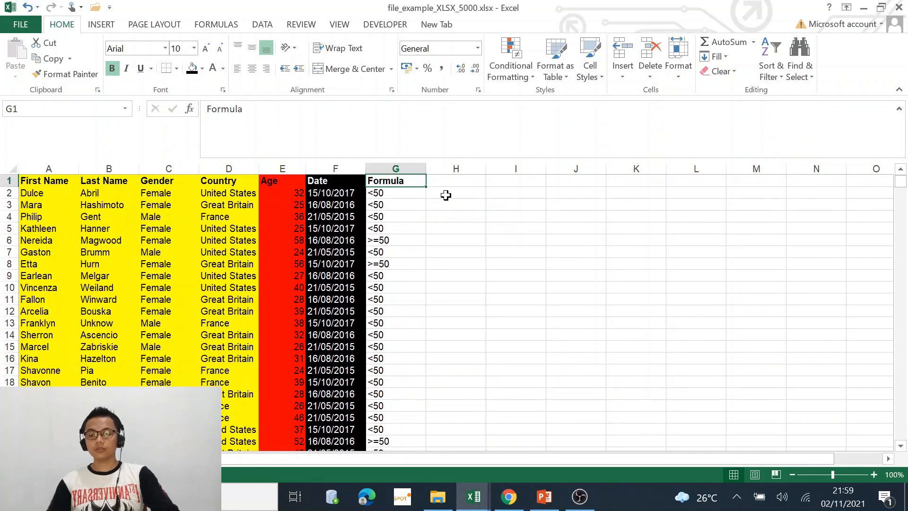
- Fill the whole Formula column G with a darker blue and make its text white
left_click(393, 169)
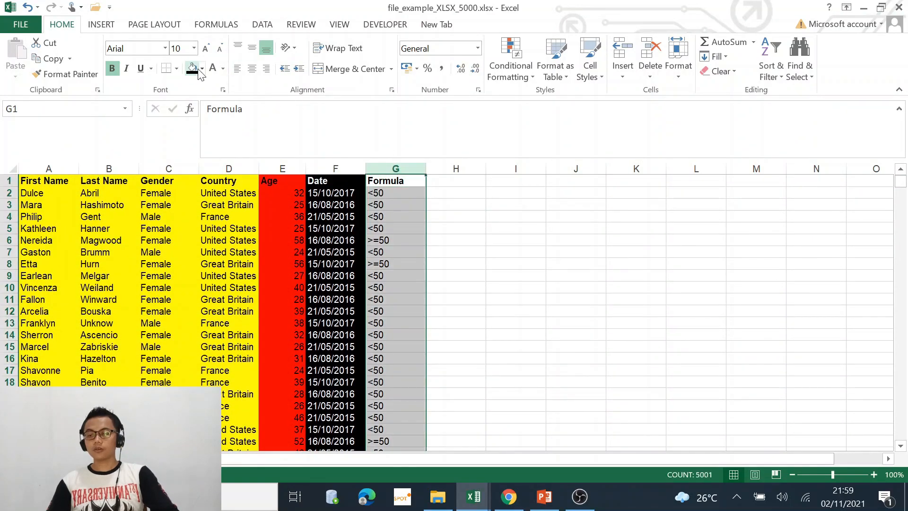
left_click(202, 69)
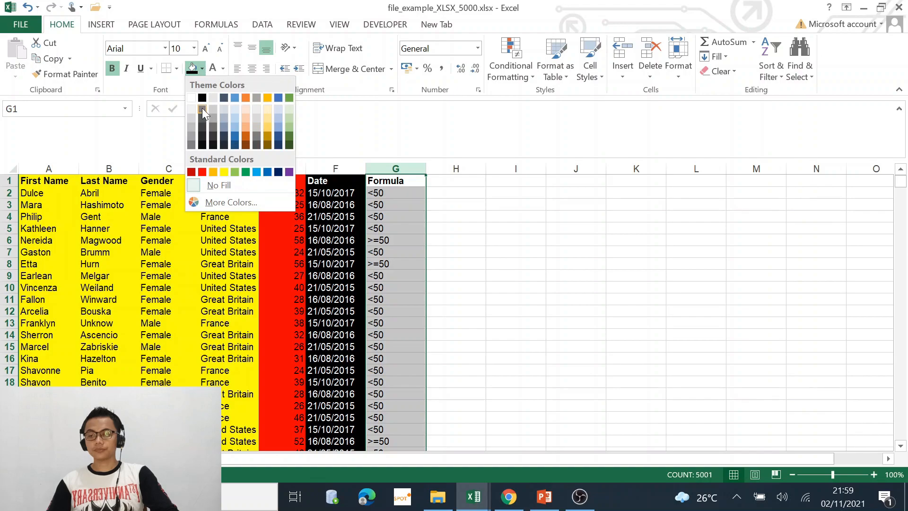
left_click(236, 139)
left_click(455, 287)
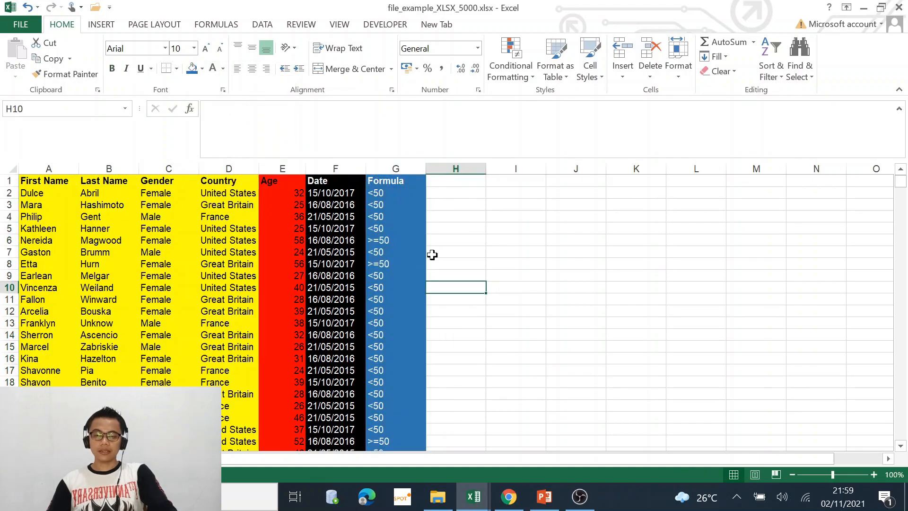
- Turn off the worksheet gridlines and select an empty cell beside the data
left_click(345, 27)
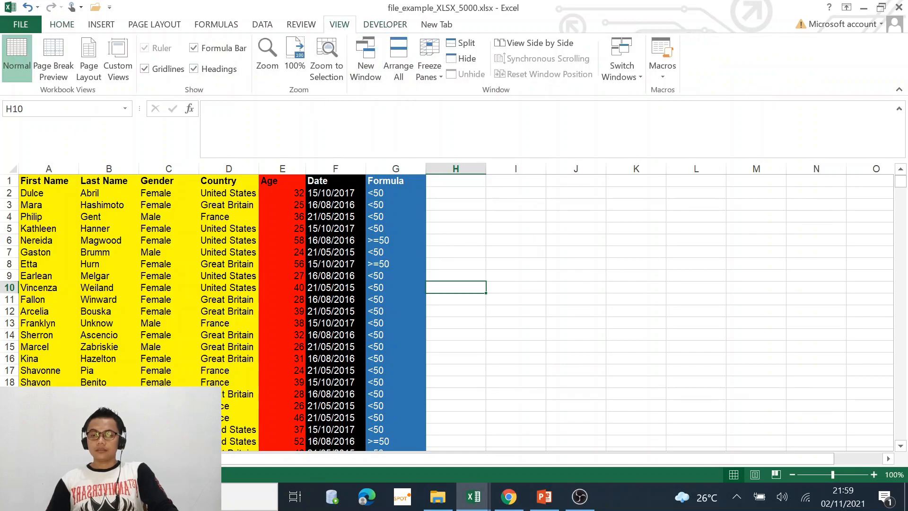
left_click(144, 69)
left_click(661, 252)
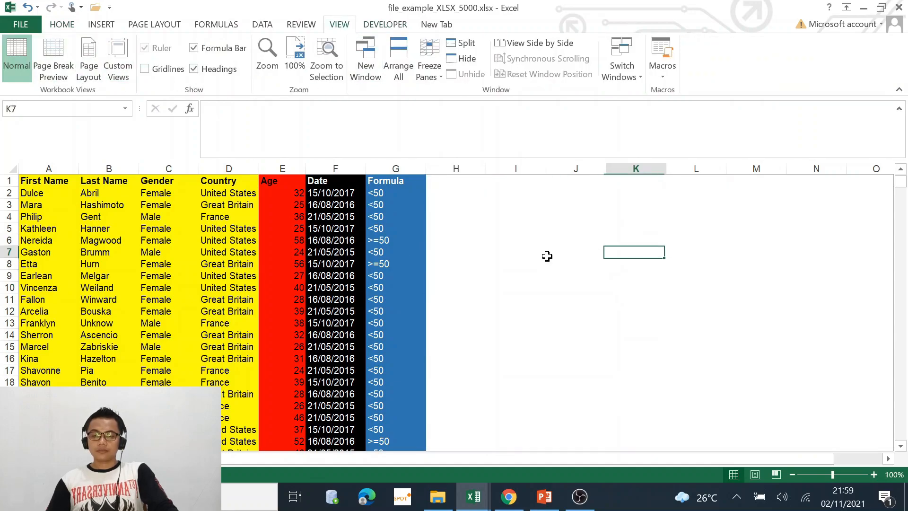
left_click(550, 218)
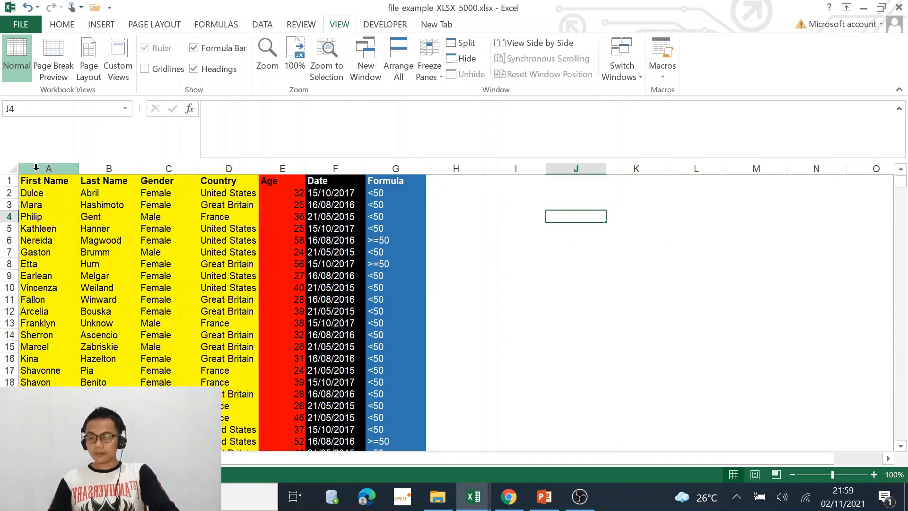
- Point out the text columns A to D, the Age column, the Date column and the Formula column by selecting each in turn
left_click_drag(36, 167, 251, 166)
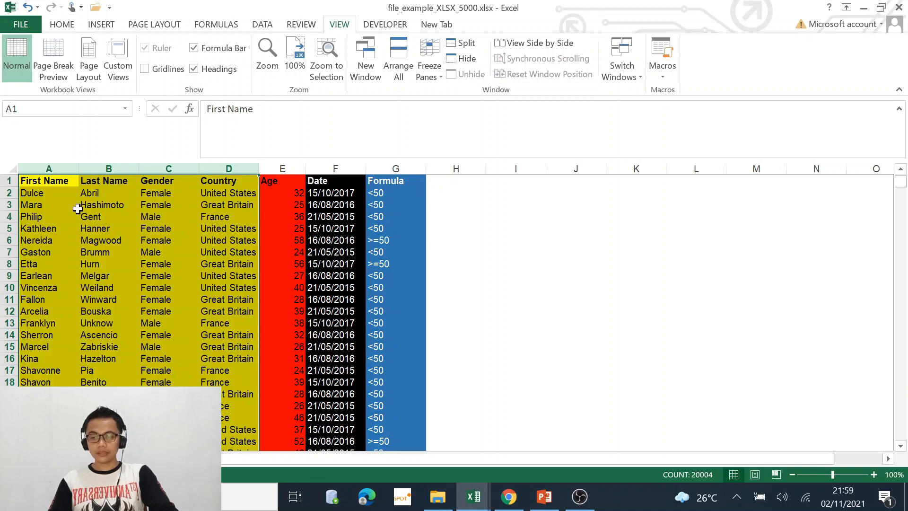
left_click(279, 168)
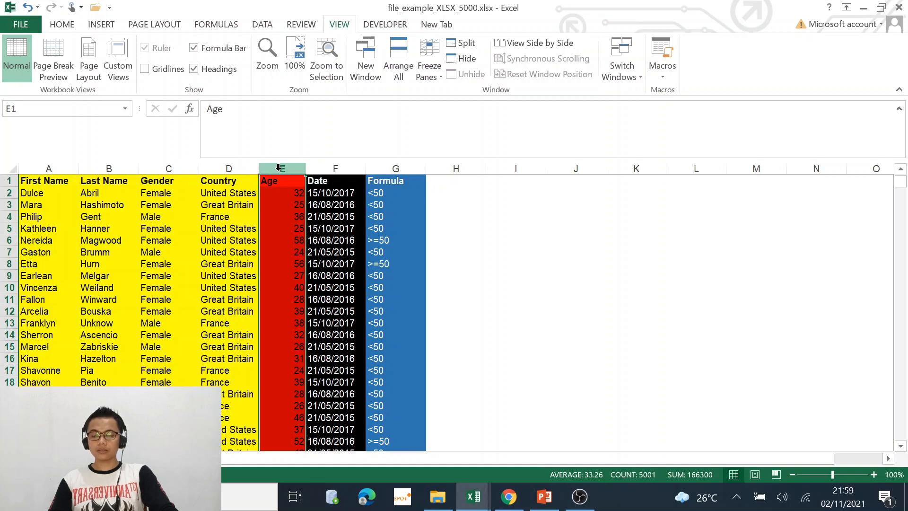
left_click(337, 167)
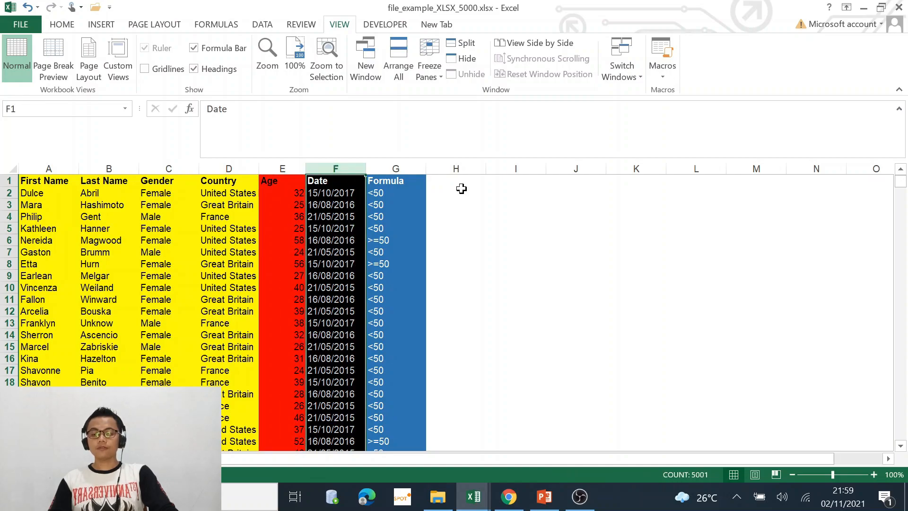
left_click(404, 166)
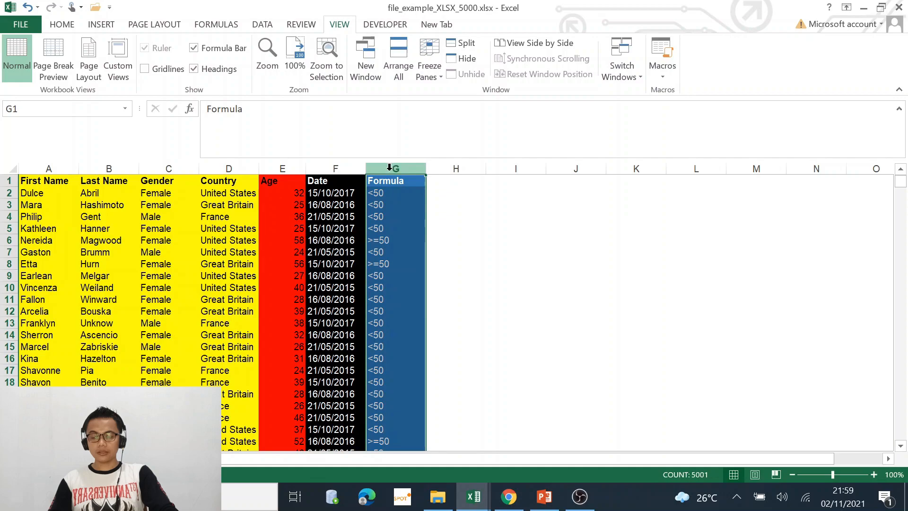
- Inspect the IF formula in cell G2 and the cell it refers to, leaving it as it is
left_click(396, 192)
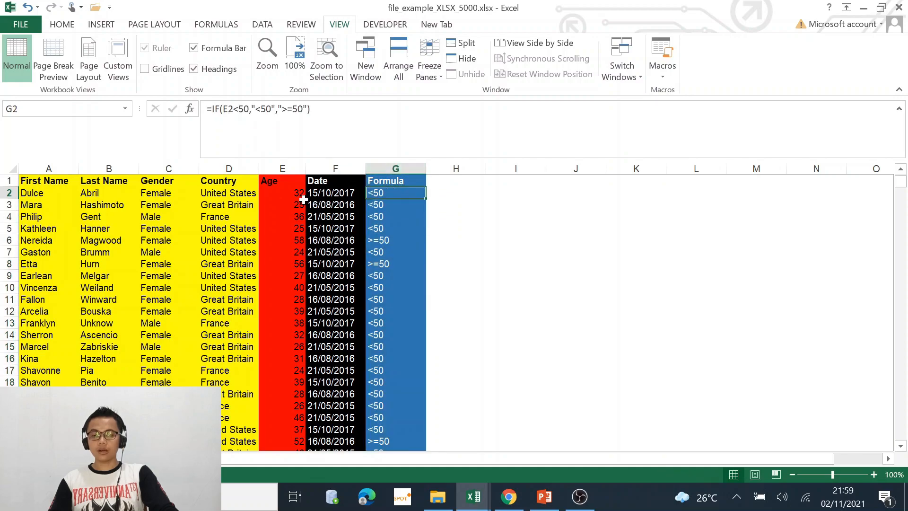
key("F2")
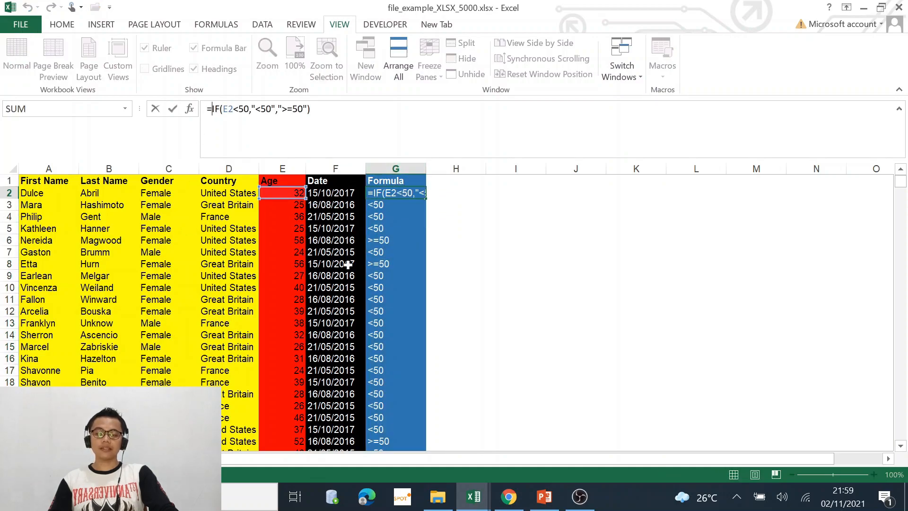
key("Return")
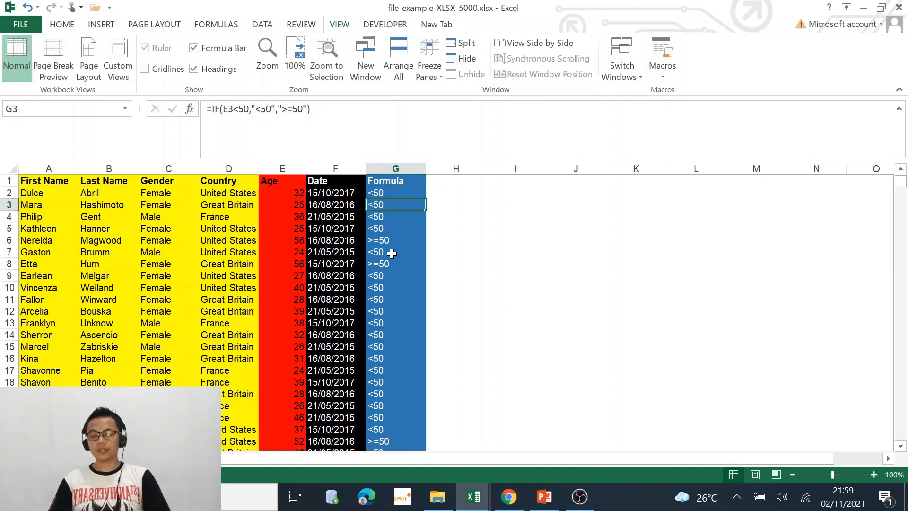
left_click(643, 460)
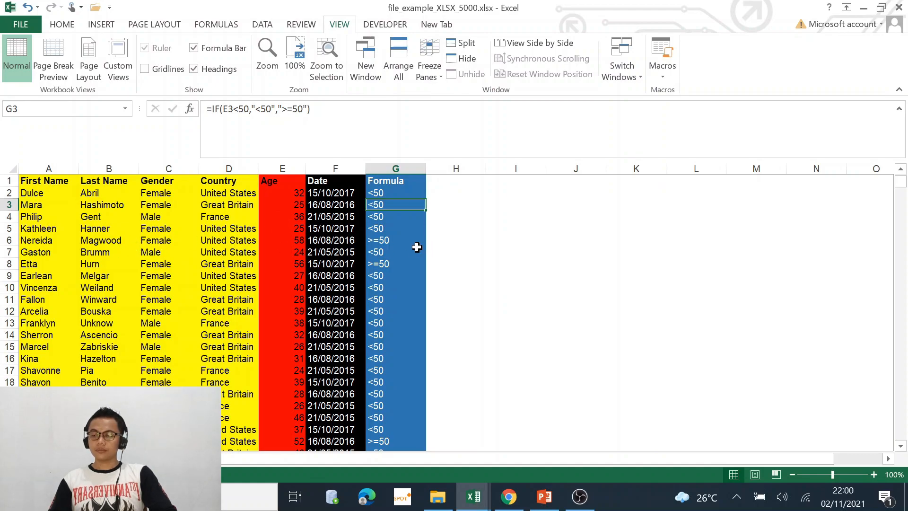
- Switch to the PowerPoint presentation, start the slide show from the Praktek slide and advance to the closing slide
left_click(59, 25)
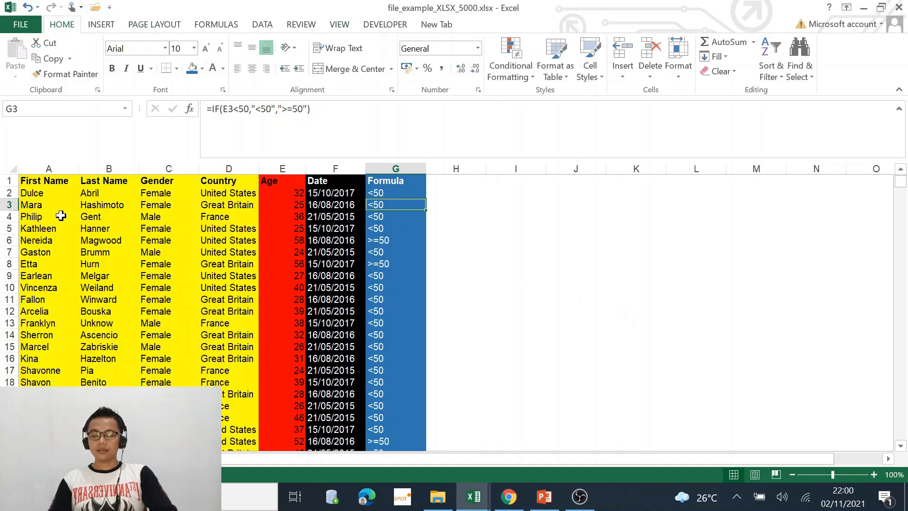
left_click(545, 497)
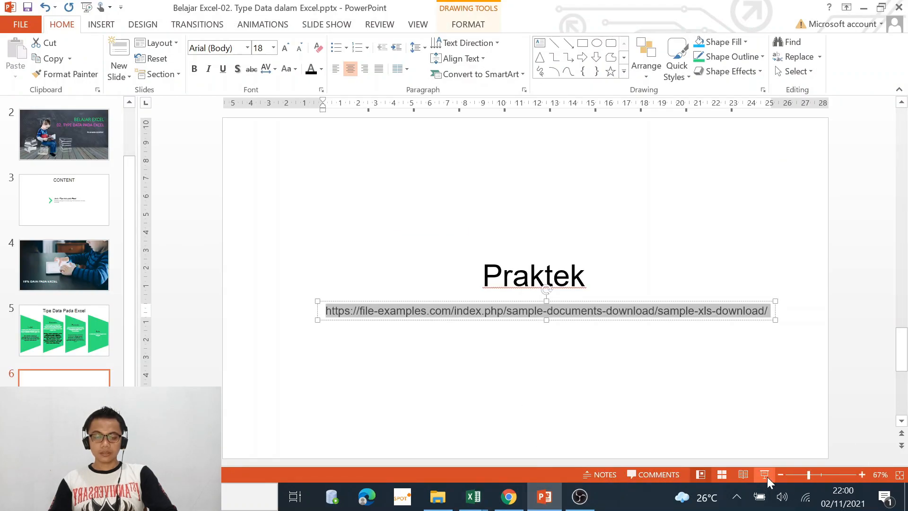
left_click(765, 474)
left_click(734, 409)
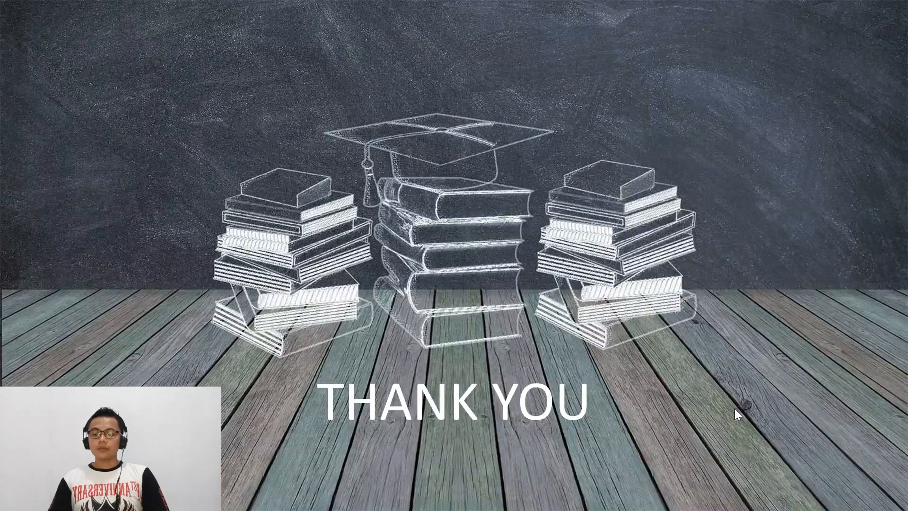